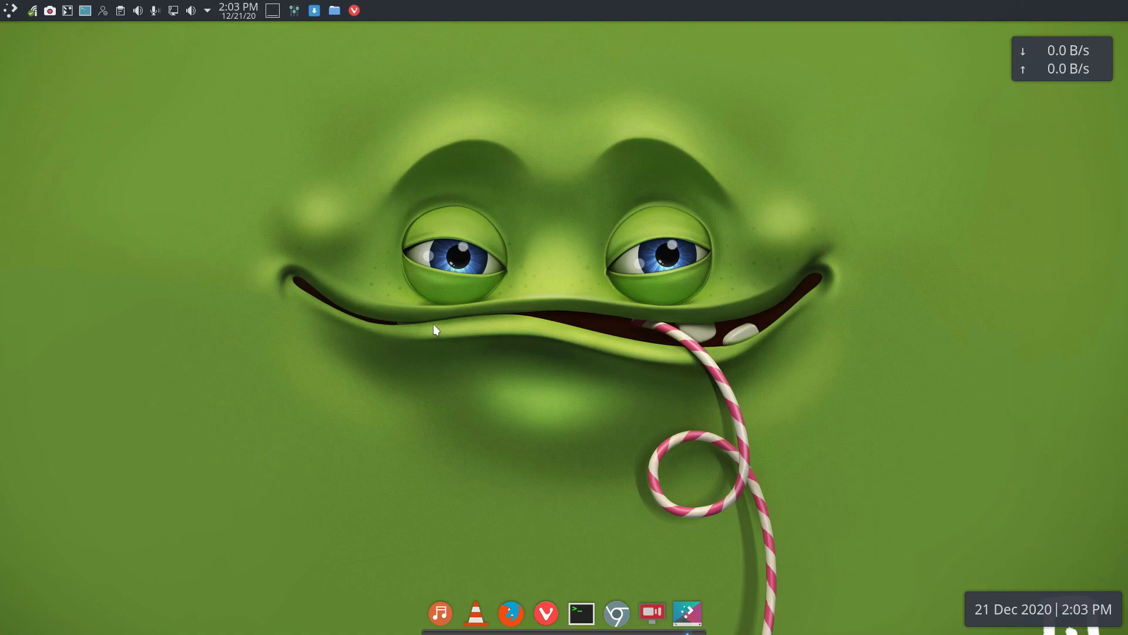
- Reinstall the archiso package with 'sudo pacman -S archiso' in a new terminal
key(ctrl+alt+t)
text(sudo pa)
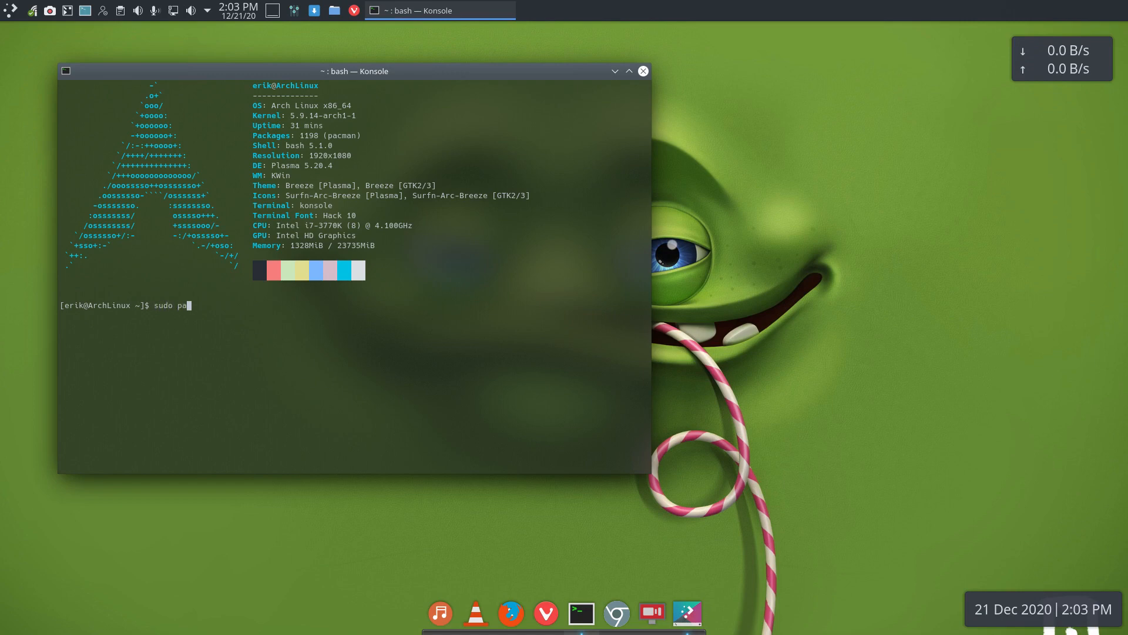
text(cman -S archis)
text(o)
key(Return)
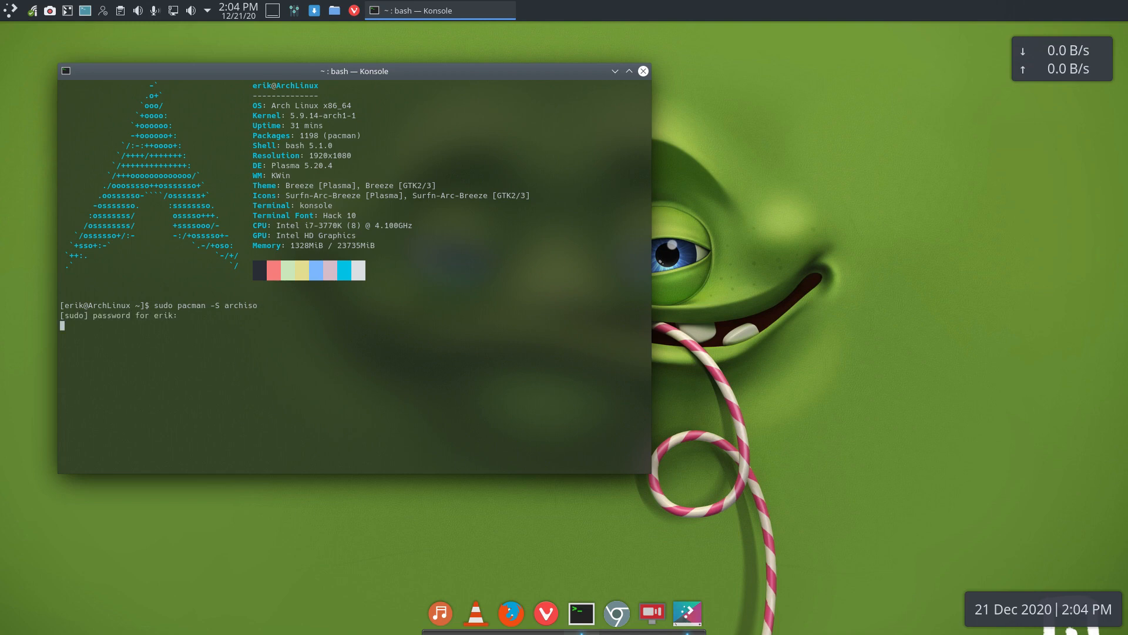
key(Return)
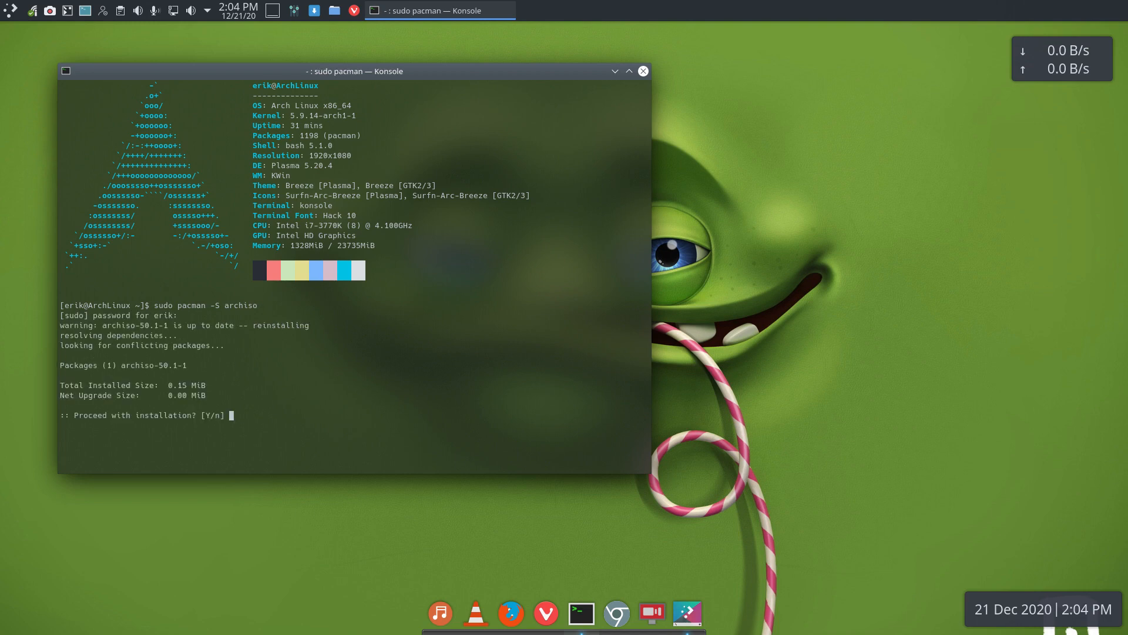
key(Return)
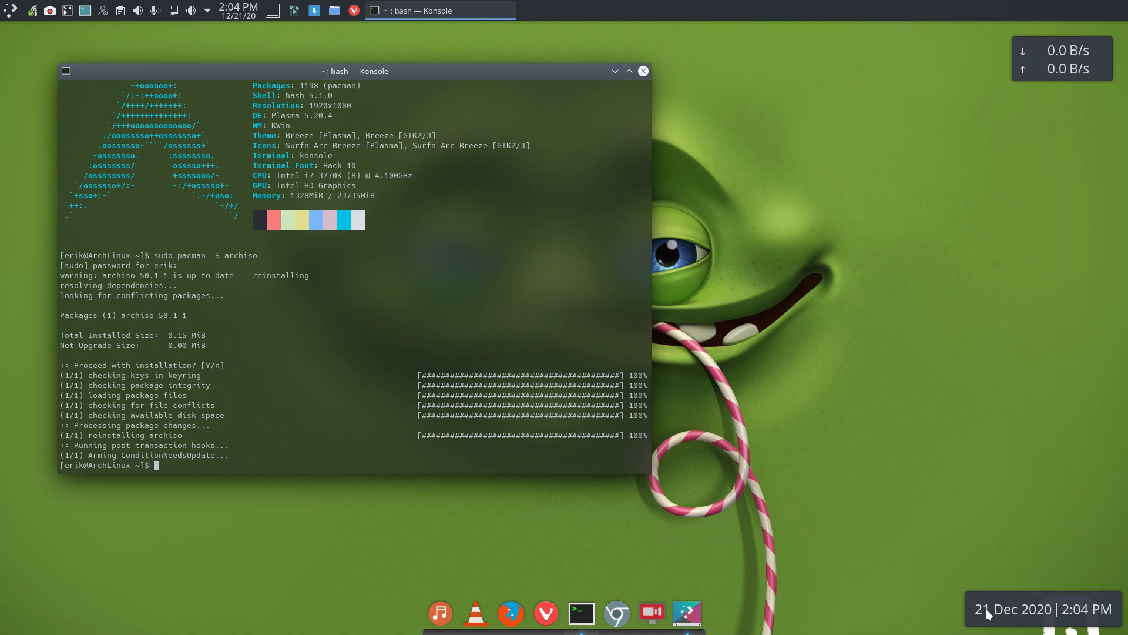
- On github.com/arcolinux, show the arcolinux-iso-dev repository's HTTPS clone address
click(643, 69)
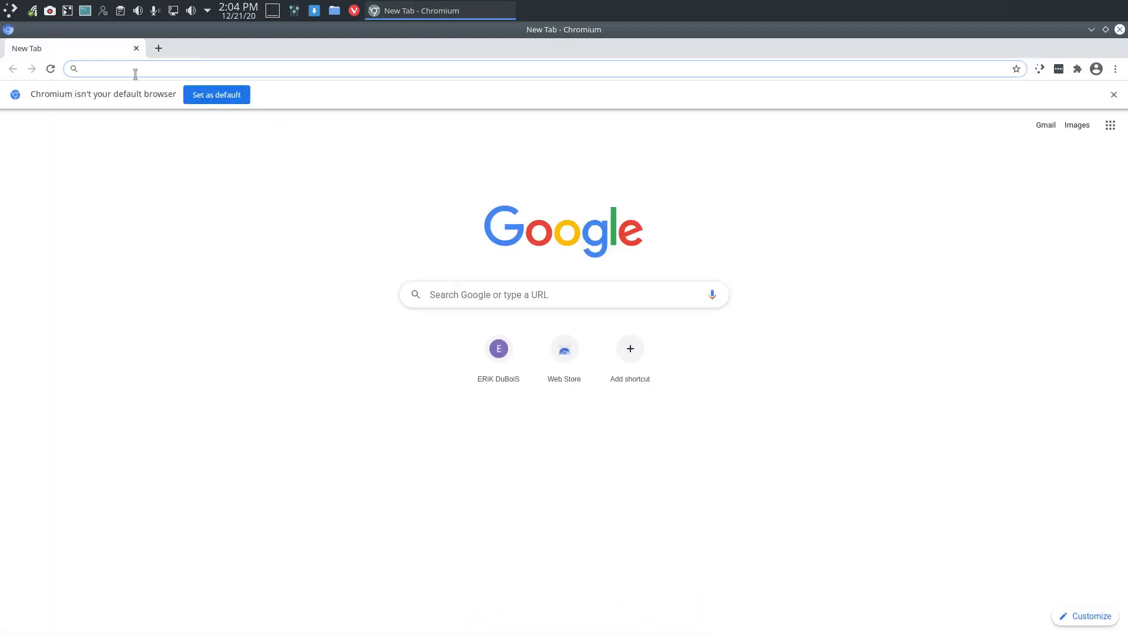
text(github.com)
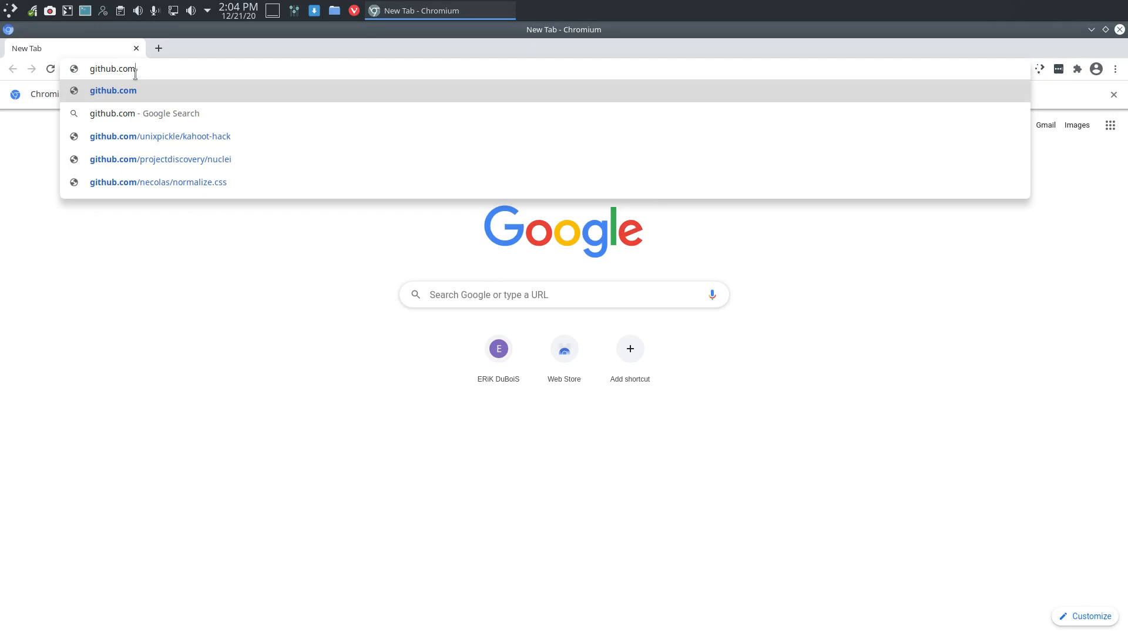
text(/arcolin)
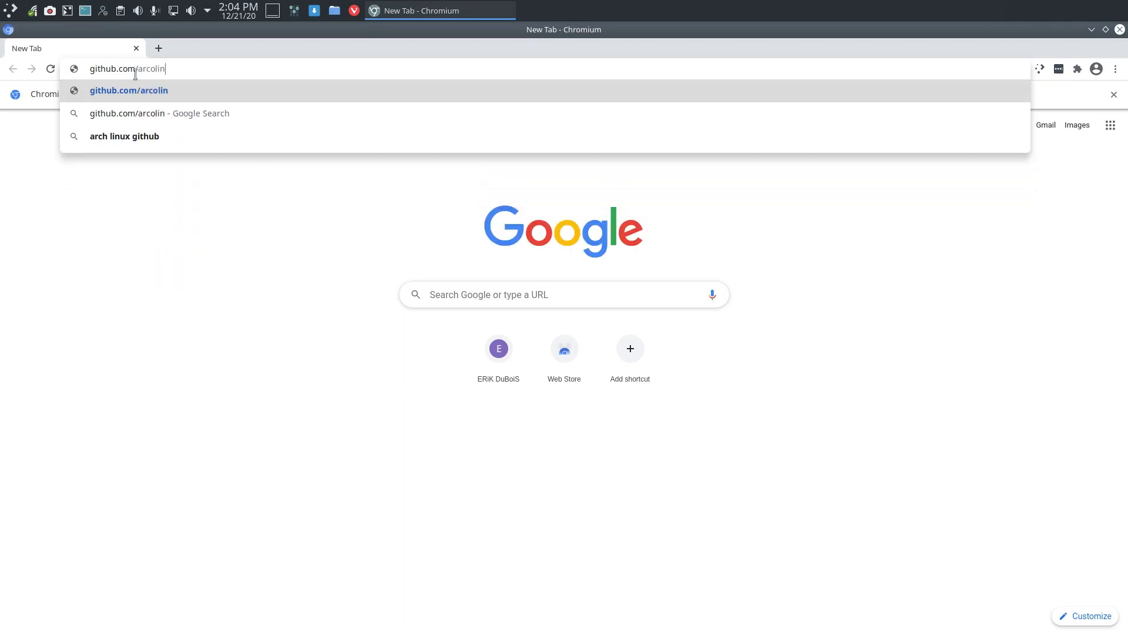
text(ux)
key(Return)
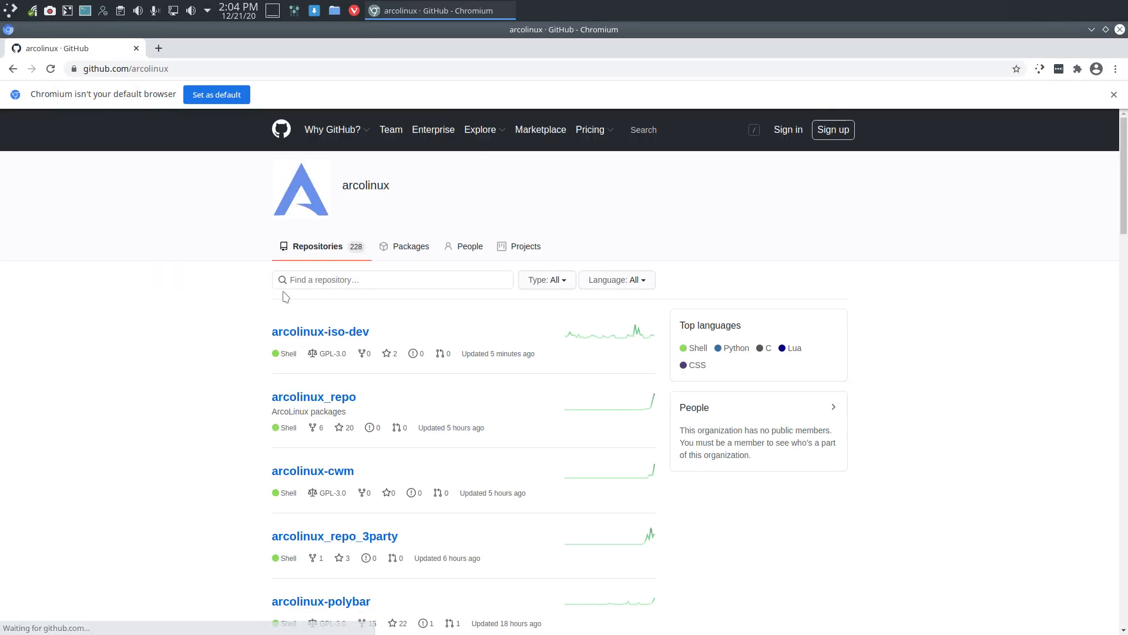
click(321, 332)
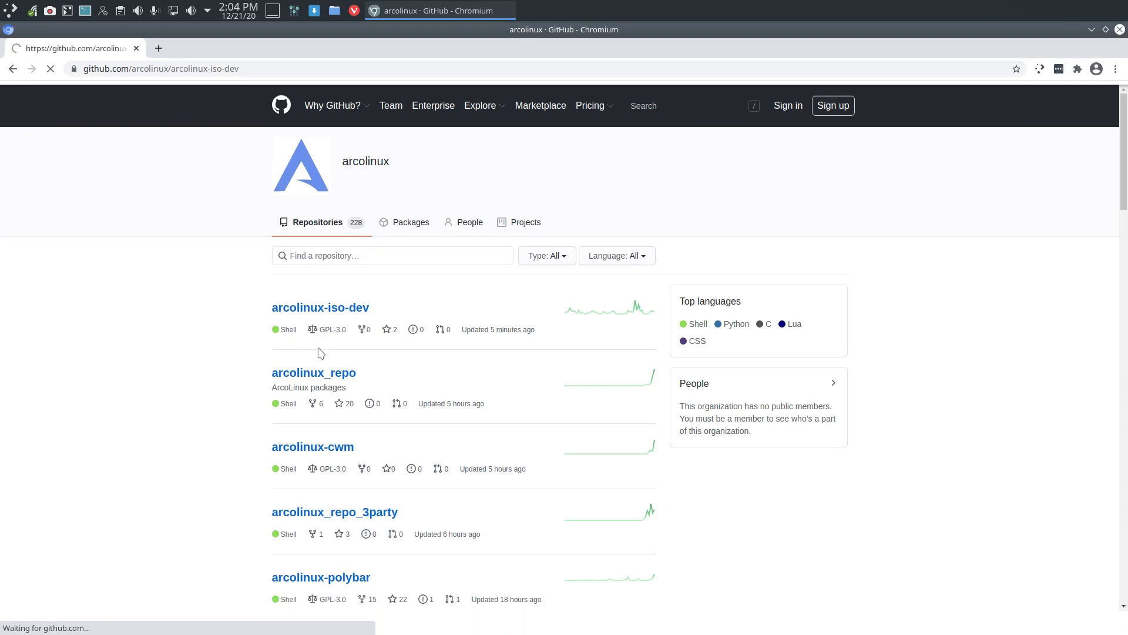
click(716, 225)
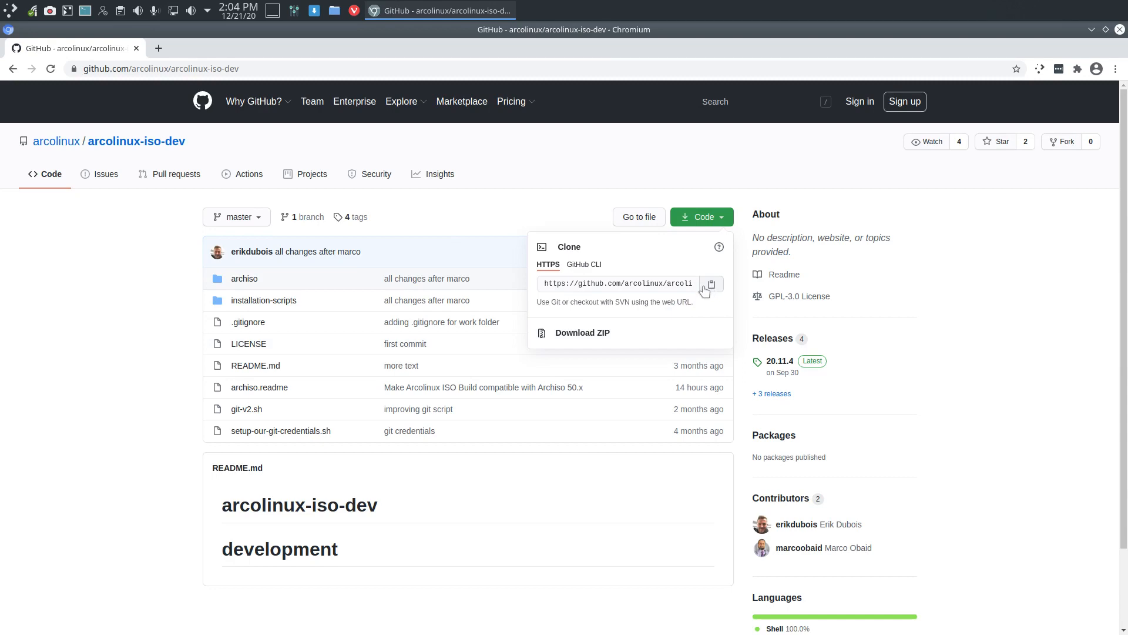
- Move the simplescreenrecorder videos in the home folder to Trash
click(1092, 29)
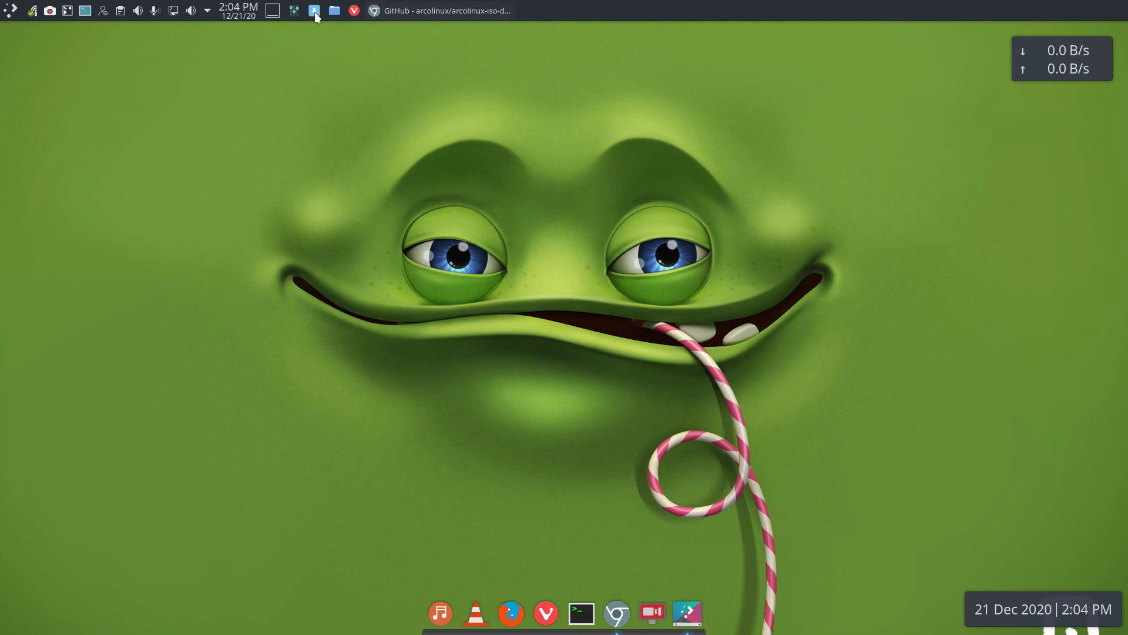
click(315, 11)
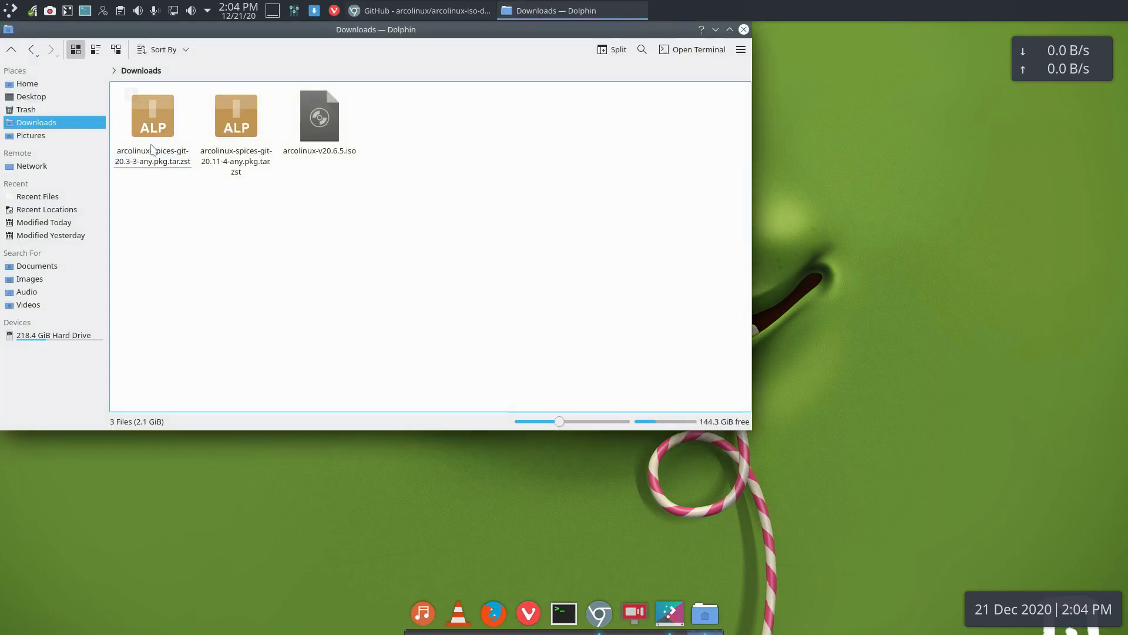
click(36, 84)
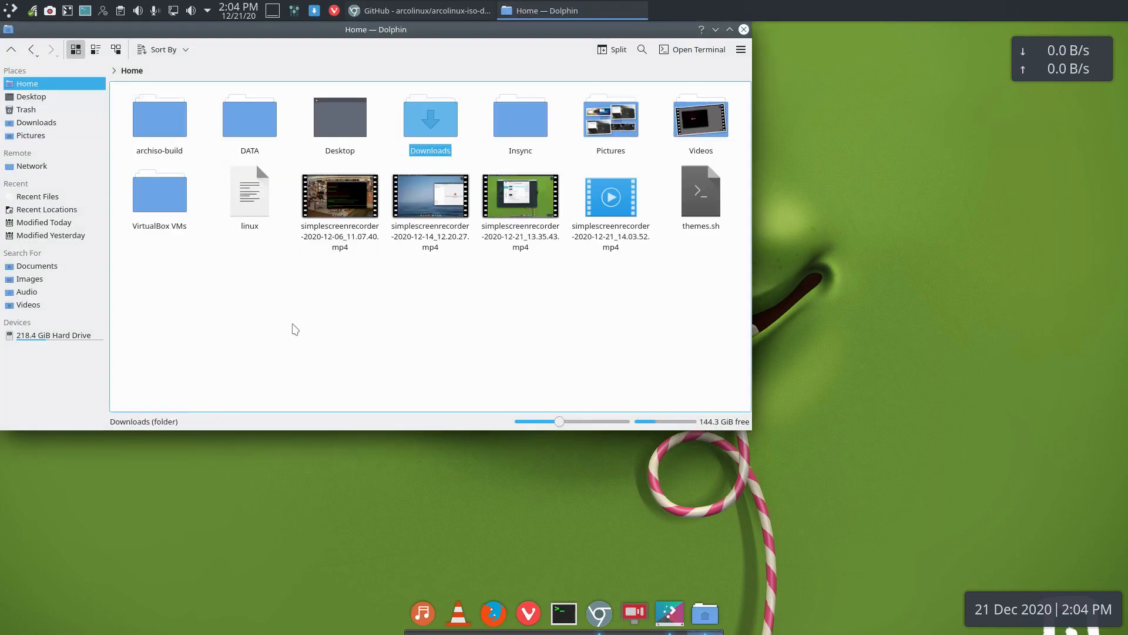
mouse_move(303, 315)
mouse_down()
mouse_move(642, 216)
mouse_move(523, 297)
mouse_up()
key(Delete)
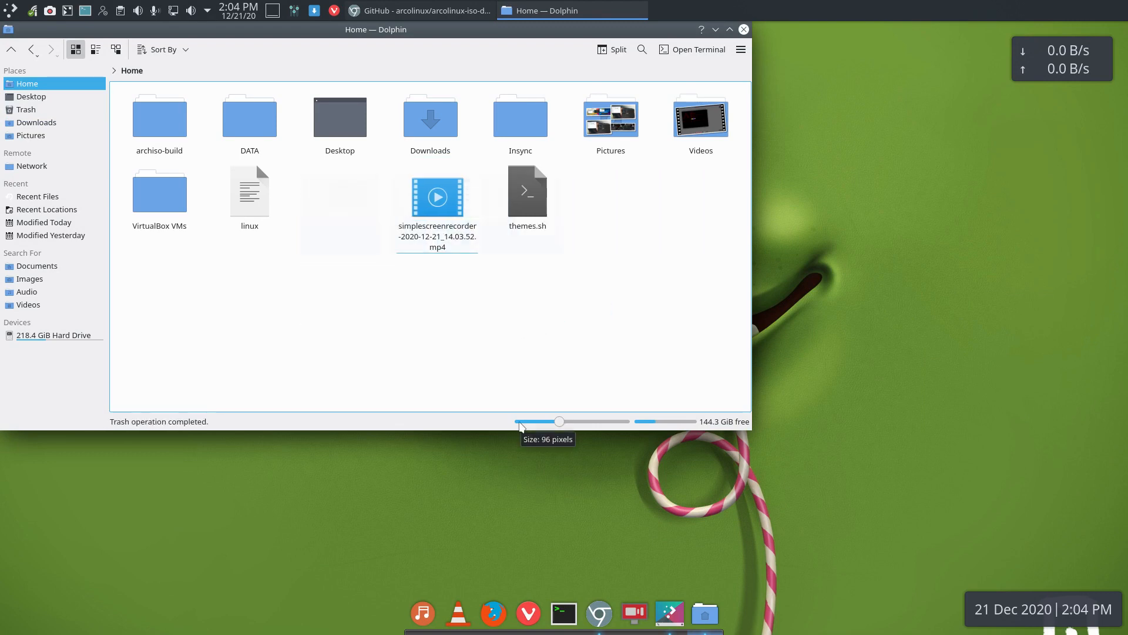
- Dismiss the folder's context menu and start editing the location bar
right_click(323, 335)
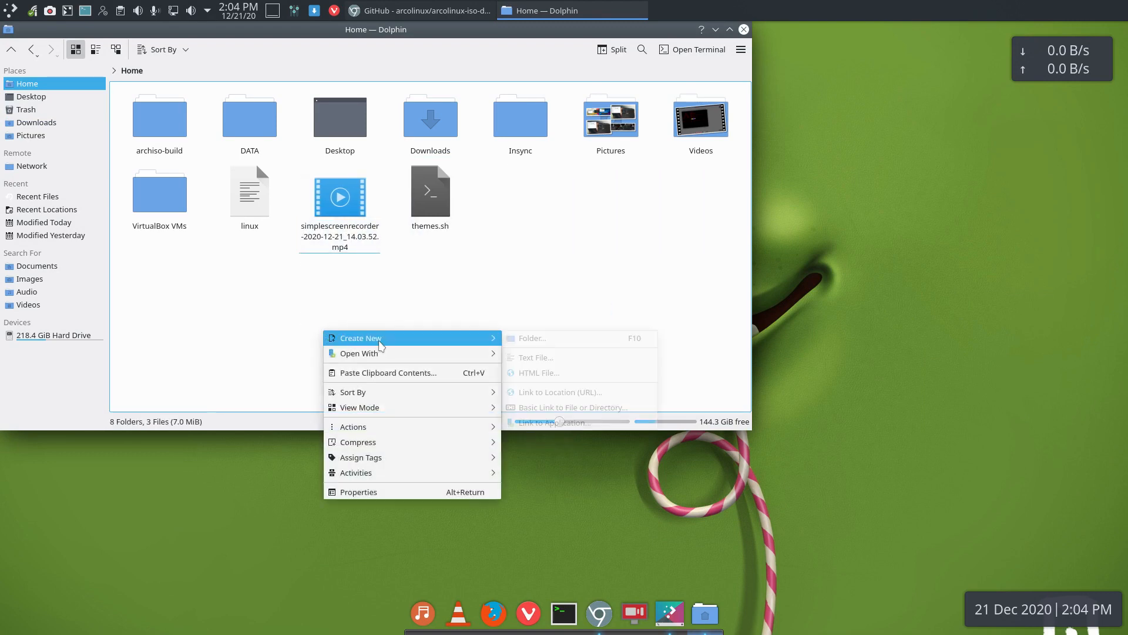
mouse_move(362, 338)
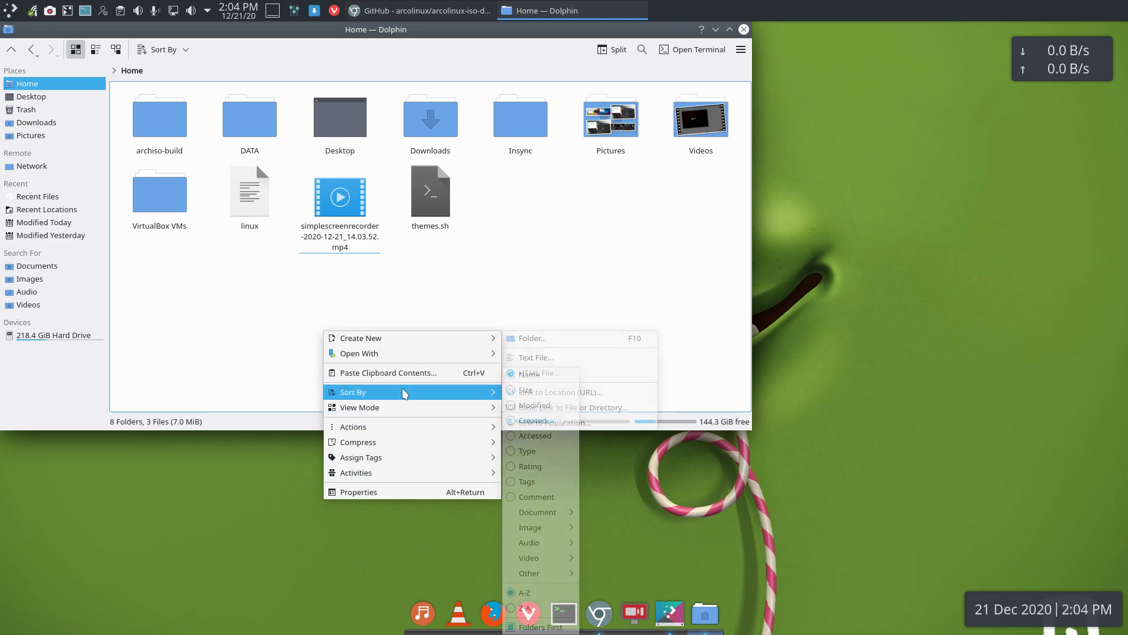
click(537, 237)
click(676, 64)
text(git clone)
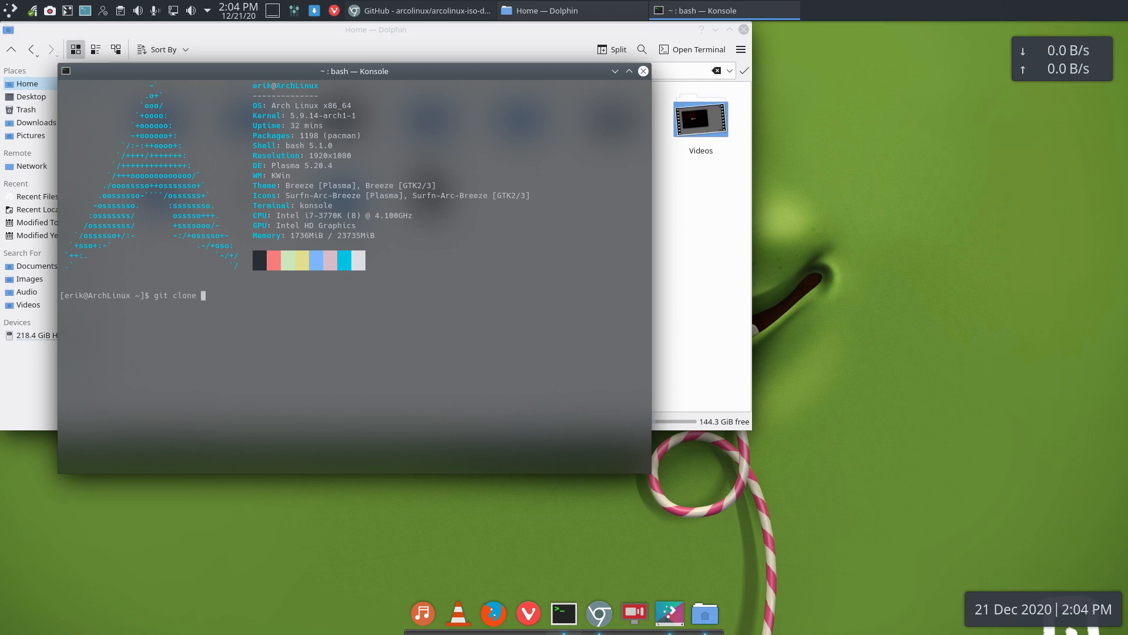
- Run 'git clone' with the pasted arcolinux-iso-dev address, then close the terminal
text(https://github.com/arcolinux/arcolinux-iso-dev.git)
key(Return)
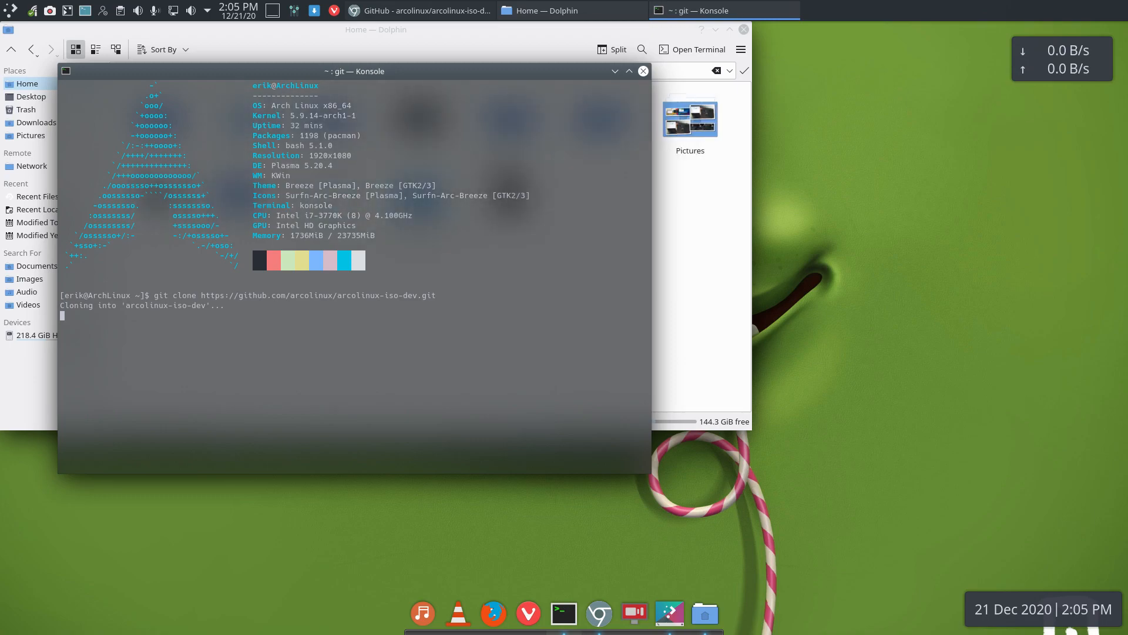
click(643, 71)
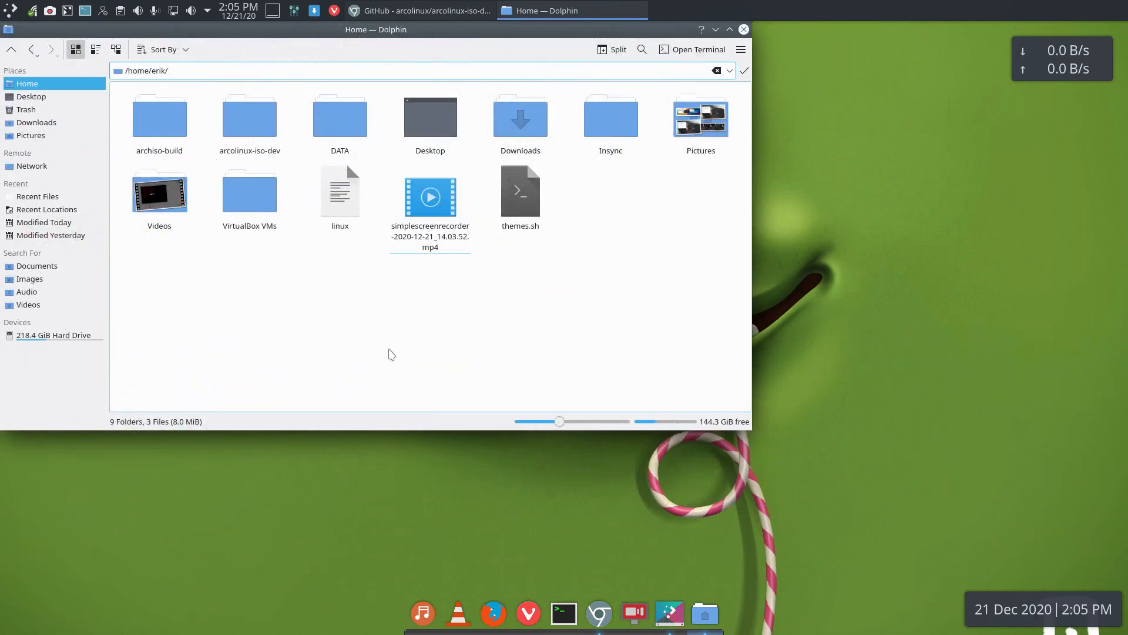
- Launch a terminal in arcolinux-iso-dev/installation-scripts from Dolphin
click(251, 118)
click(261, 126)
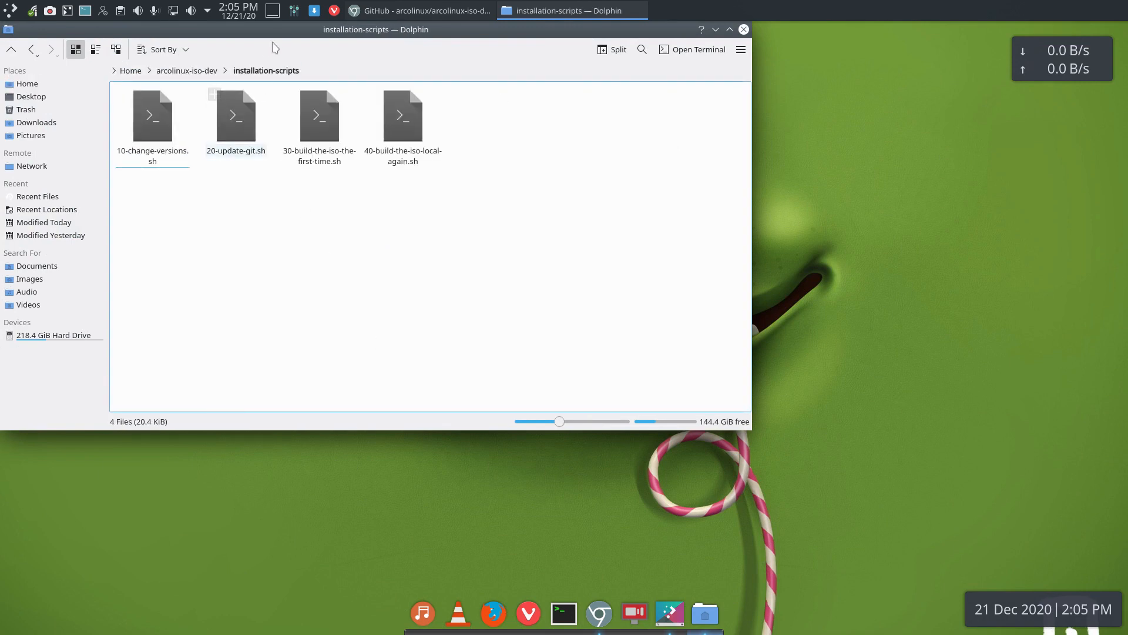
mouse_move(266, 31)
mouse_down()
mouse_move(112, 60)
mouse_move(2, 41)
mouse_up()
click(497, 49)
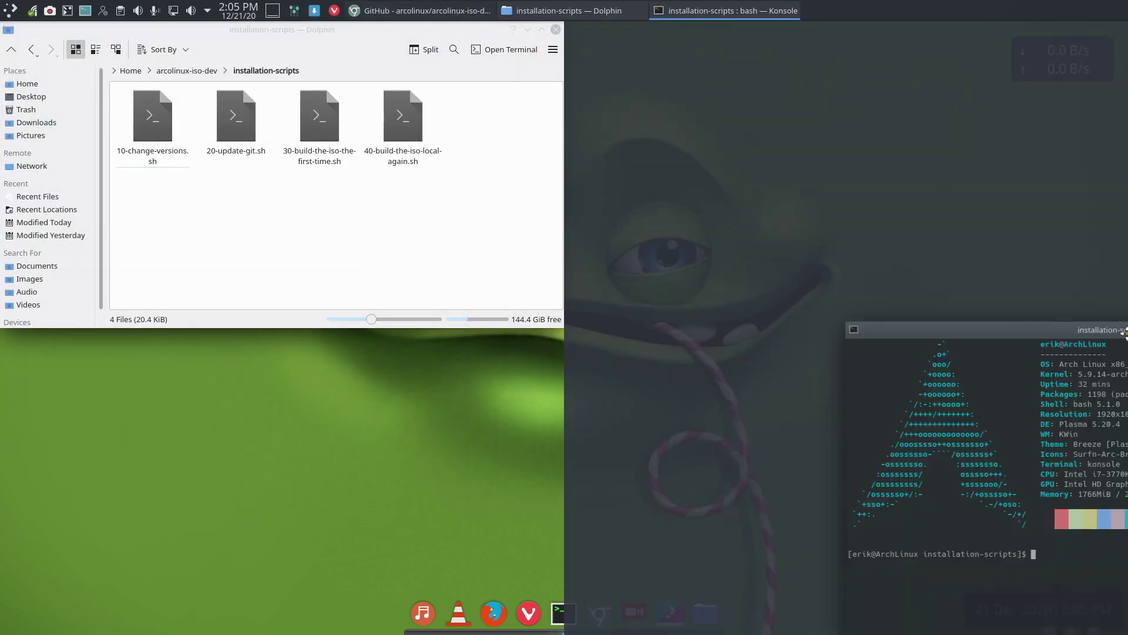
- Run 30-build-the-iso-the-first-time.sh with sudo in the right-half terminal
drag(336, 70, 1127, 329)
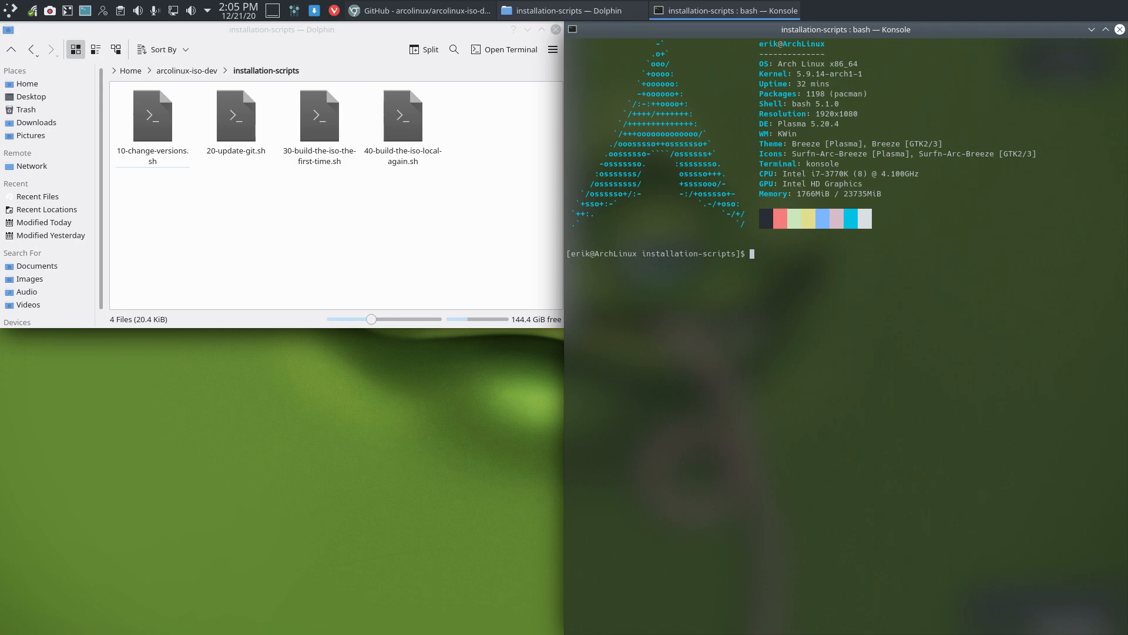
text(./3)
key(Tab)
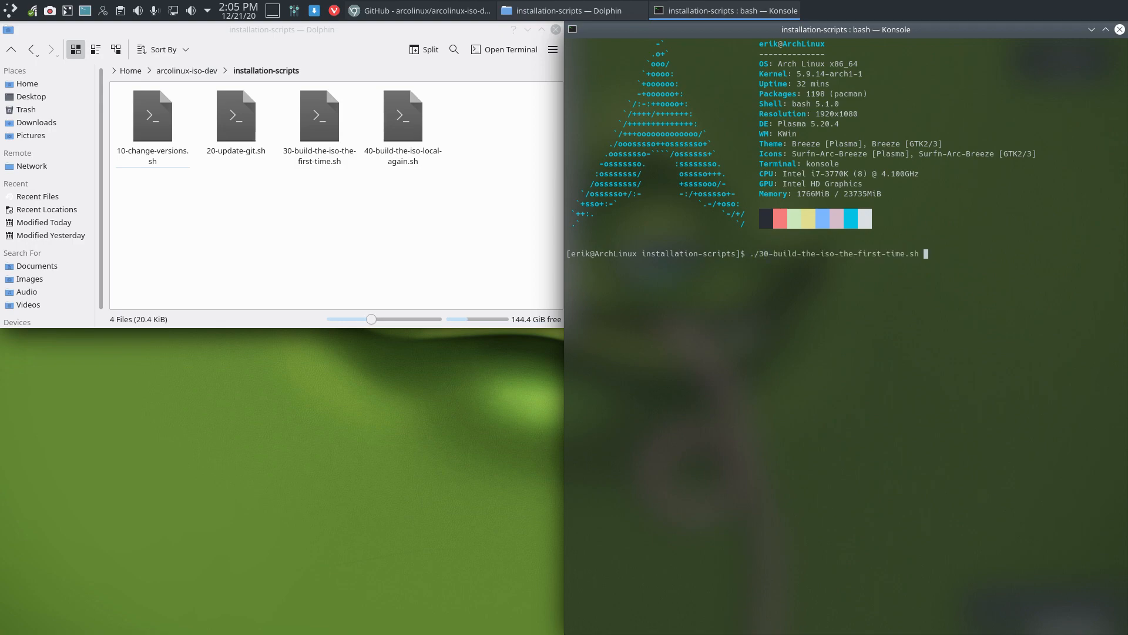
key(Return)
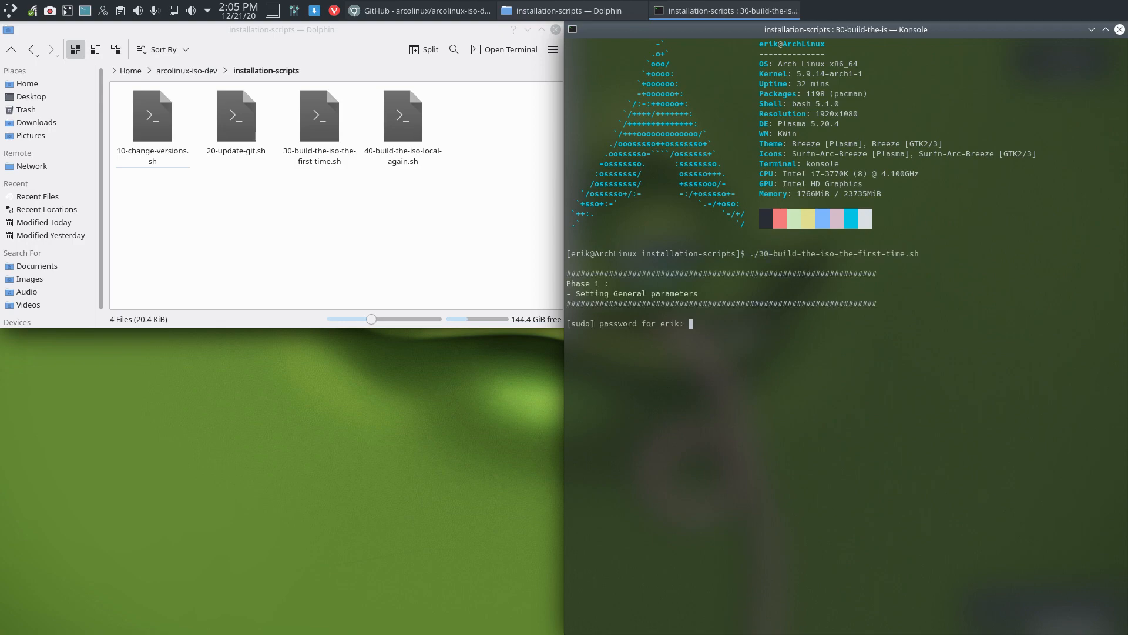
key(Return)
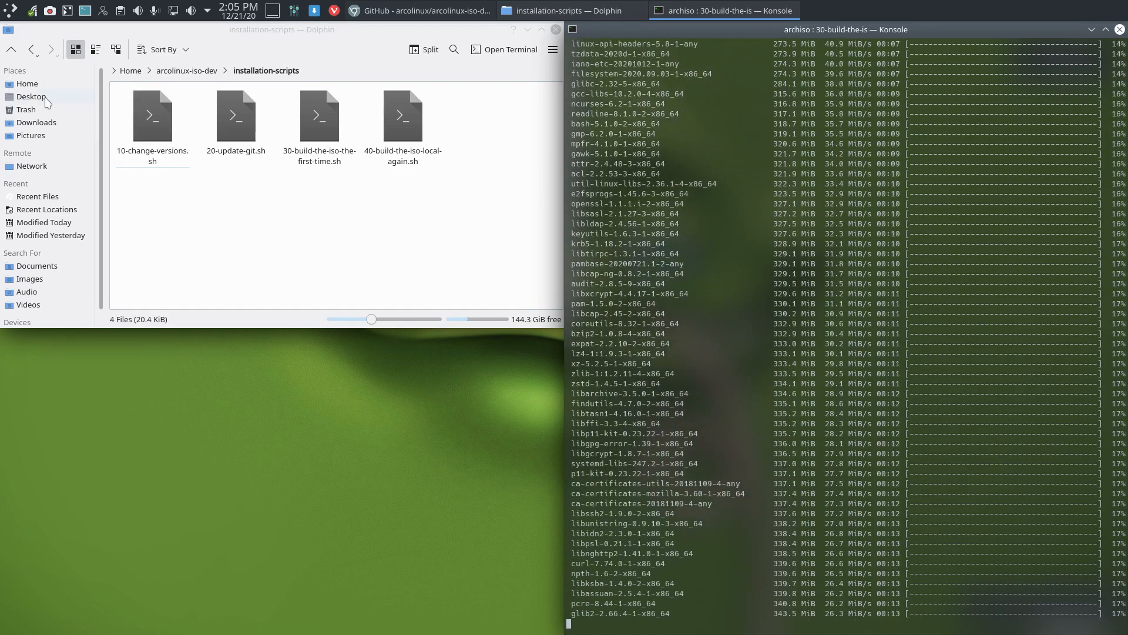
scroll(47, 269, down, 1)
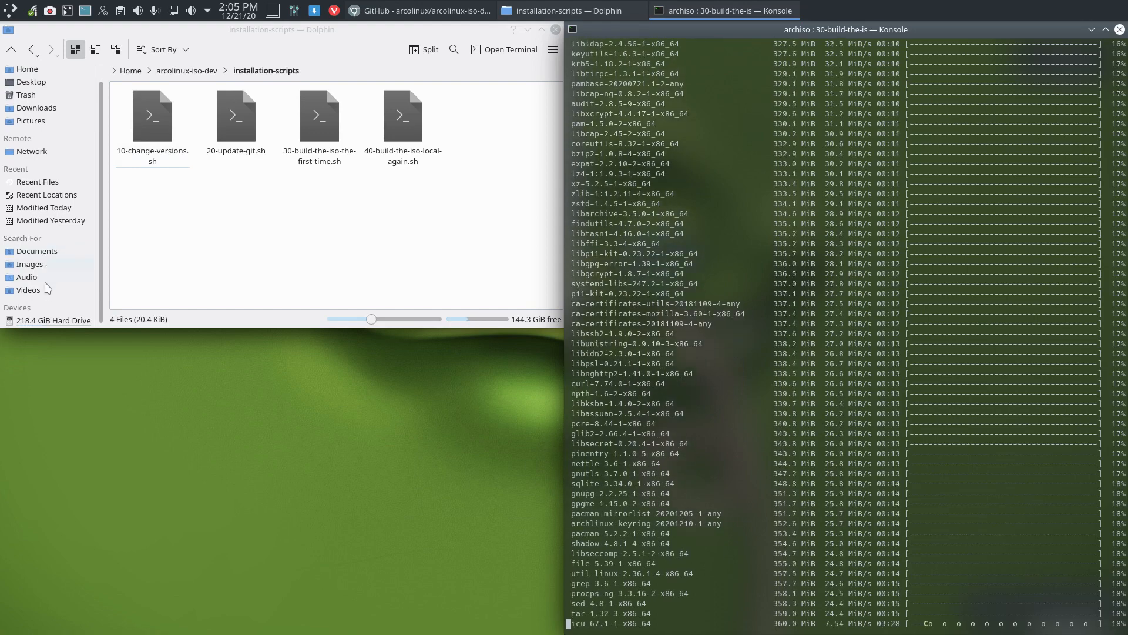
- Browse to /var/cache/pacman/pkg in a maximized Dolphin window
click(53, 321)
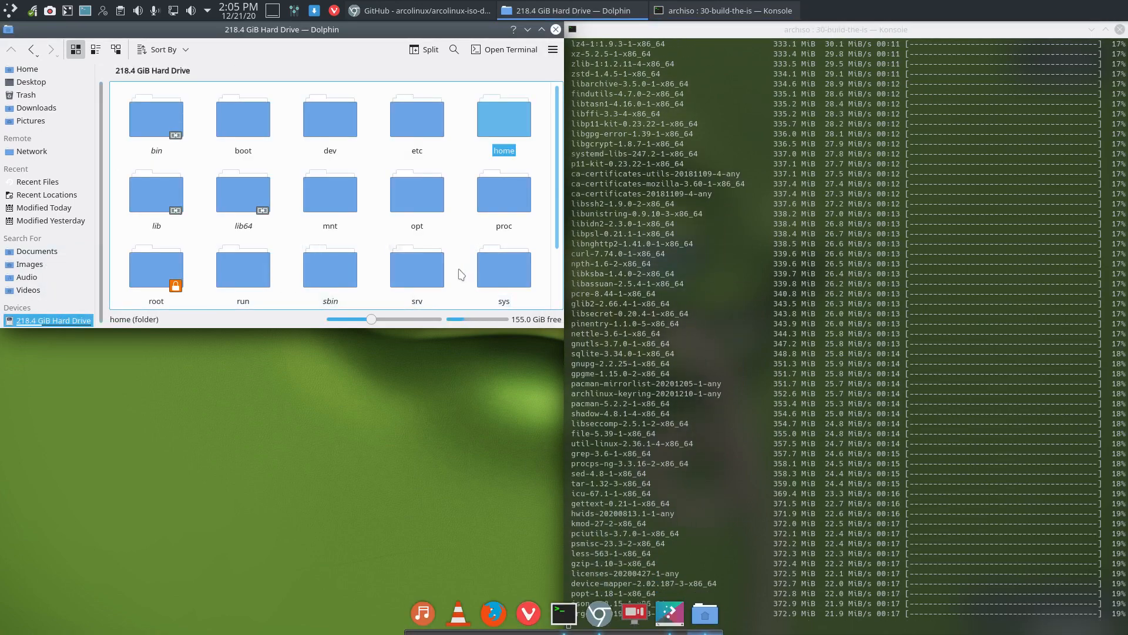
key(super+Page_Up)
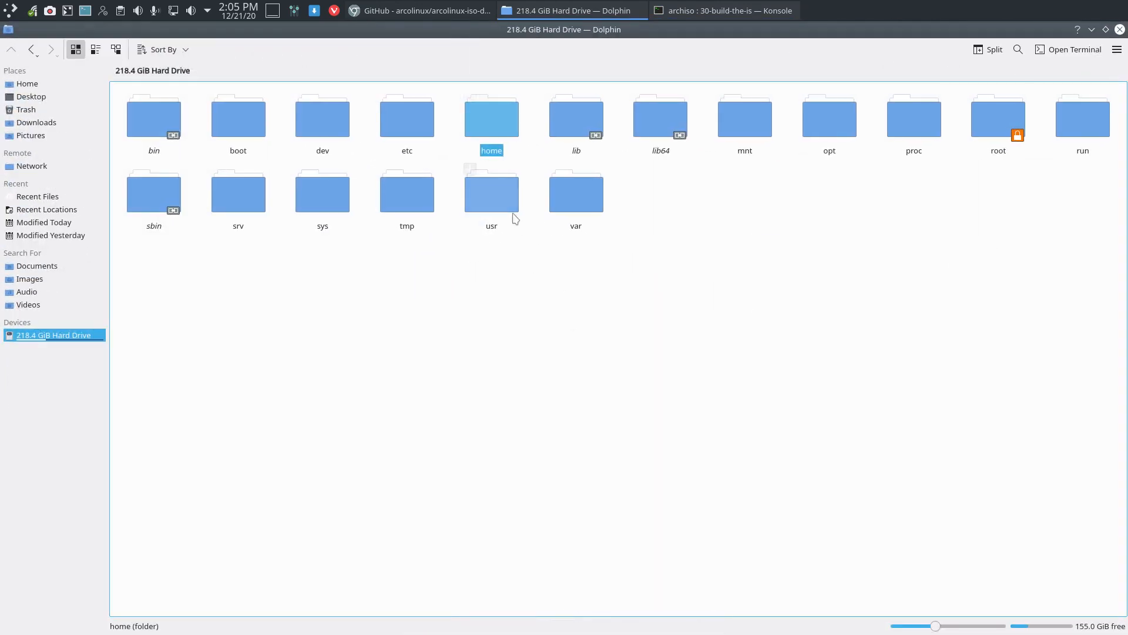
click(575, 201)
click(164, 127)
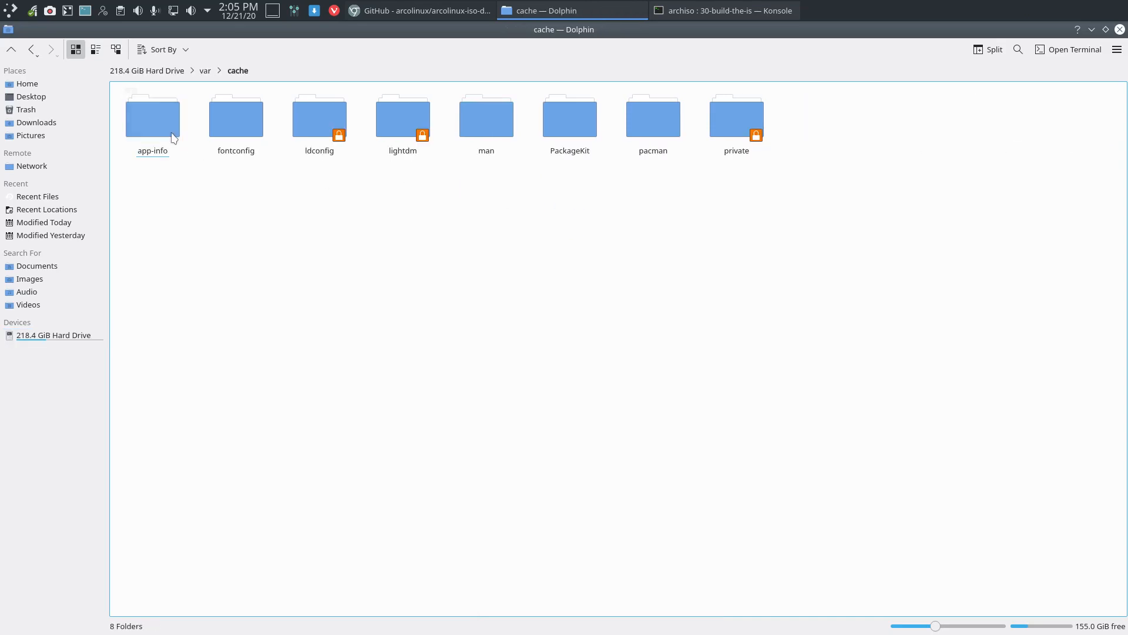
click(586, 132)
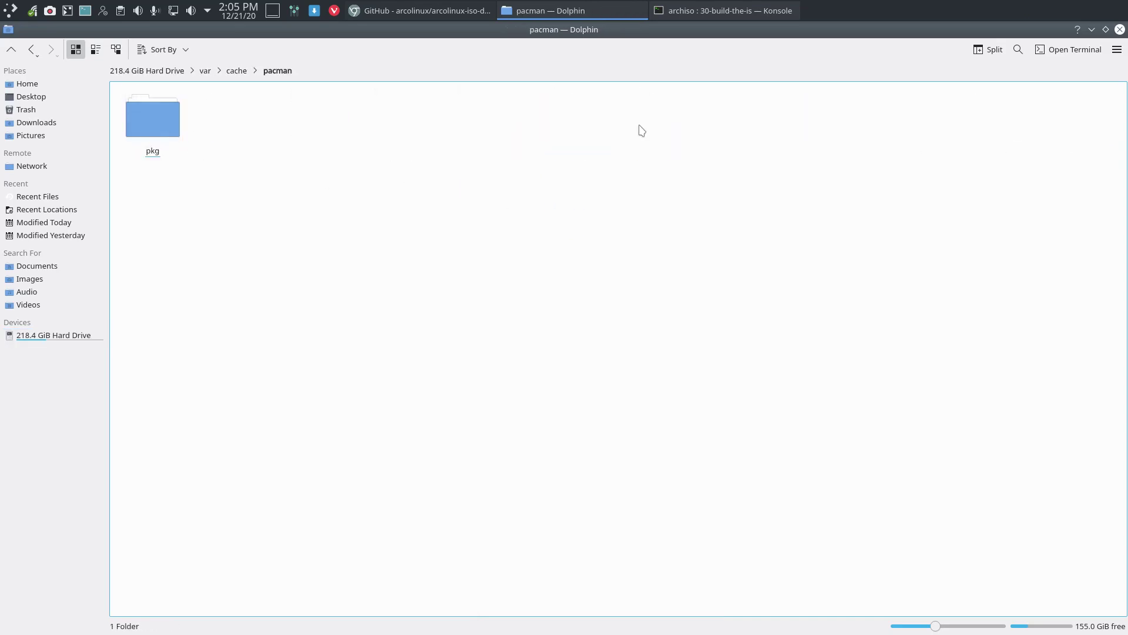
click(154, 122)
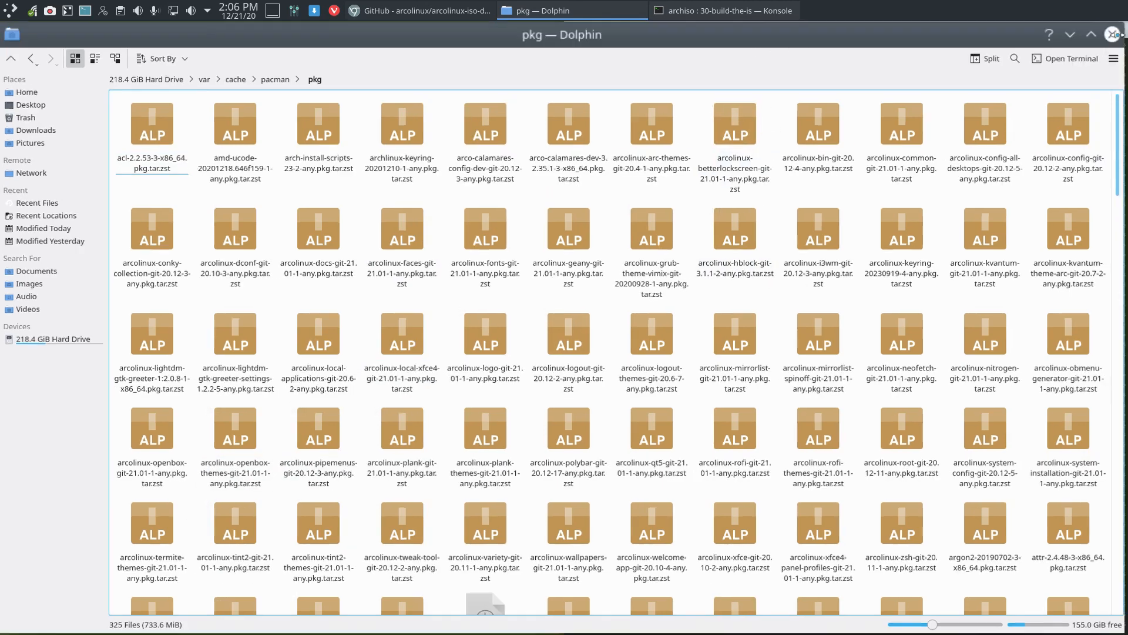
- Tile Dolphin to the top-left quarter and go back to installation-scripts
drag(1113, 30, 467, 26)
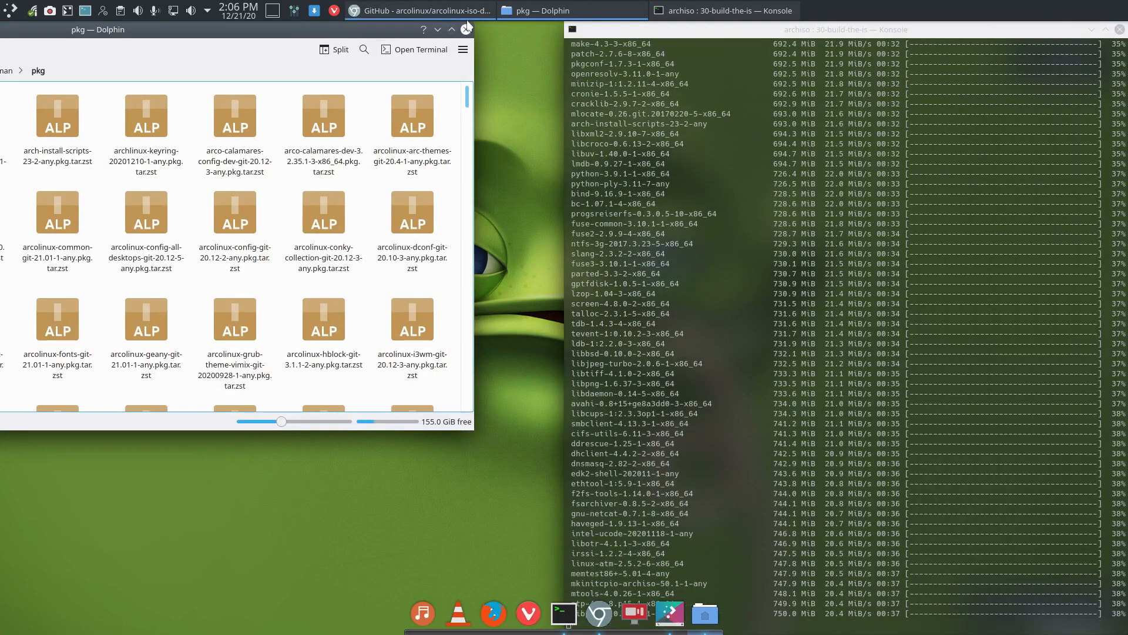
drag(388, 35, 4, 27)
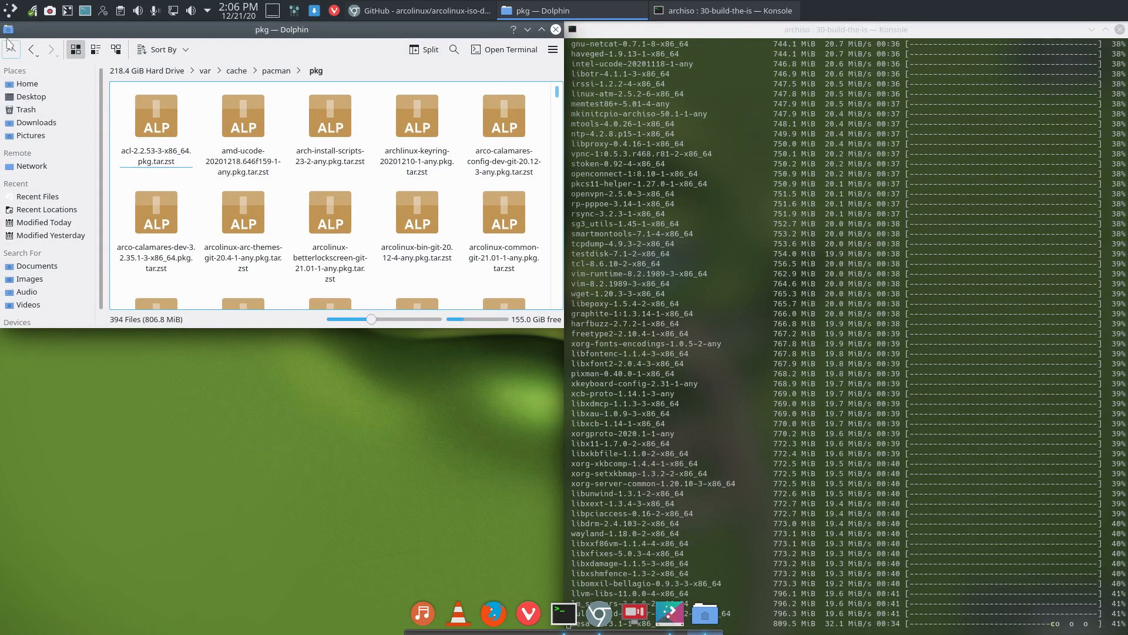
click(32, 50)
click(33, 52)
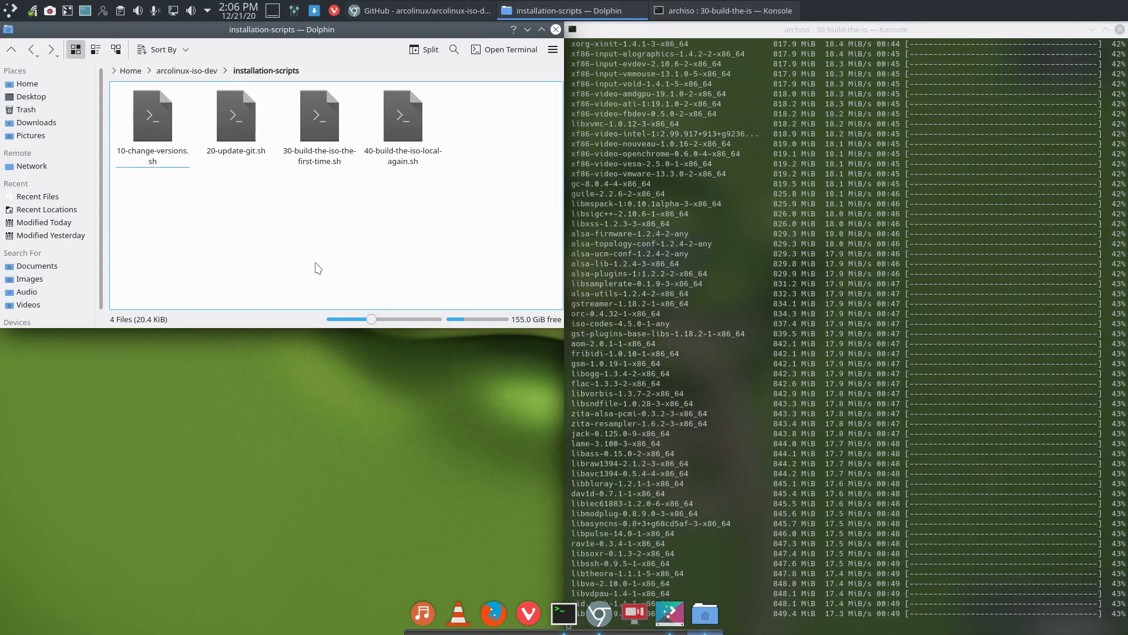
- Change options from the Konsole title-bar context menu while the build completes
right_click(50, 11)
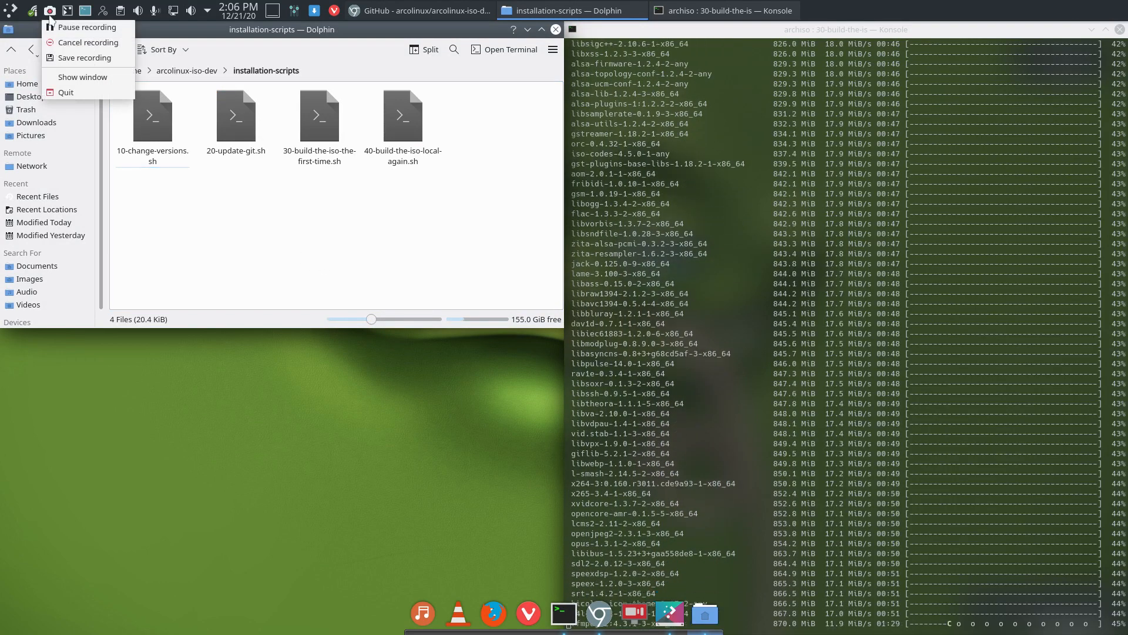
click(83, 32)
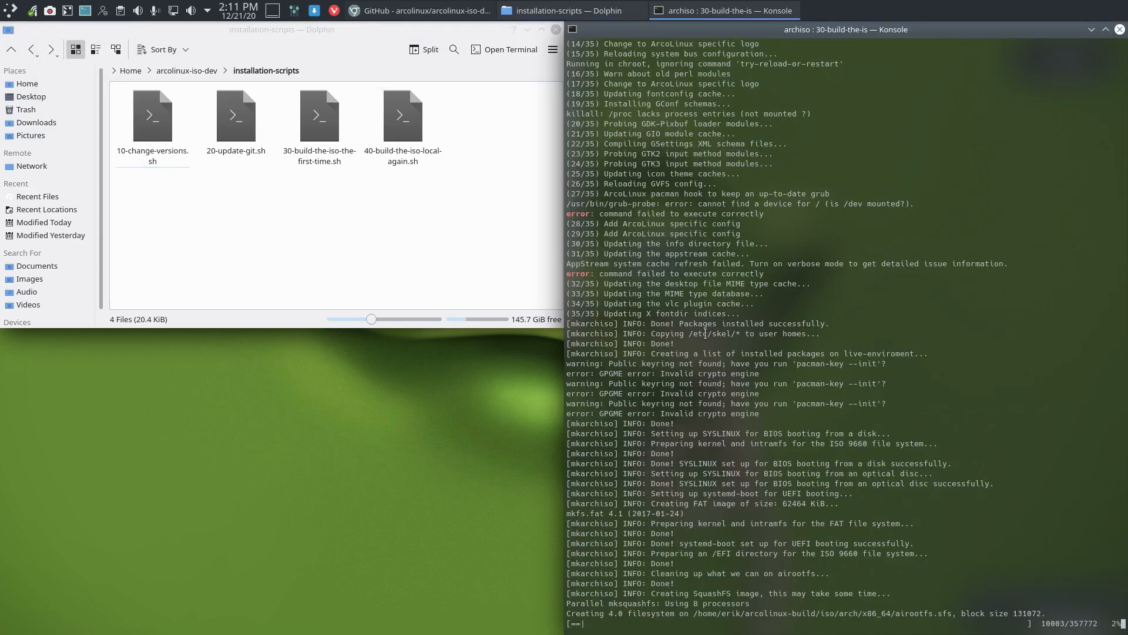
scroll(784, 295, up, 5)
scroll(780, 295, up, 15)
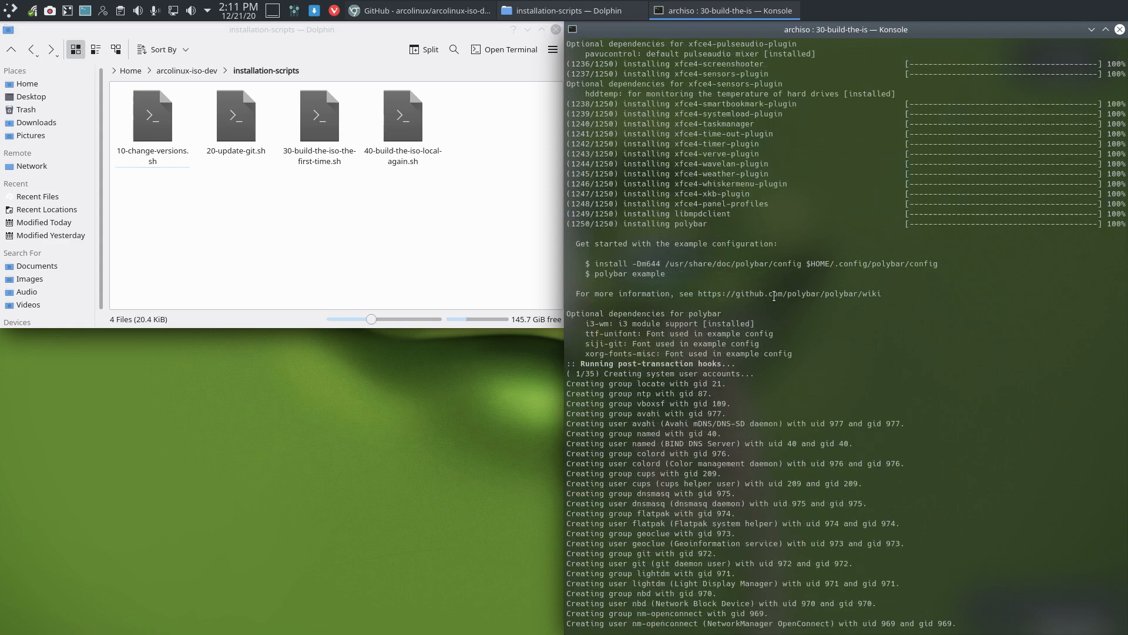
scroll(776, 296, up, 15)
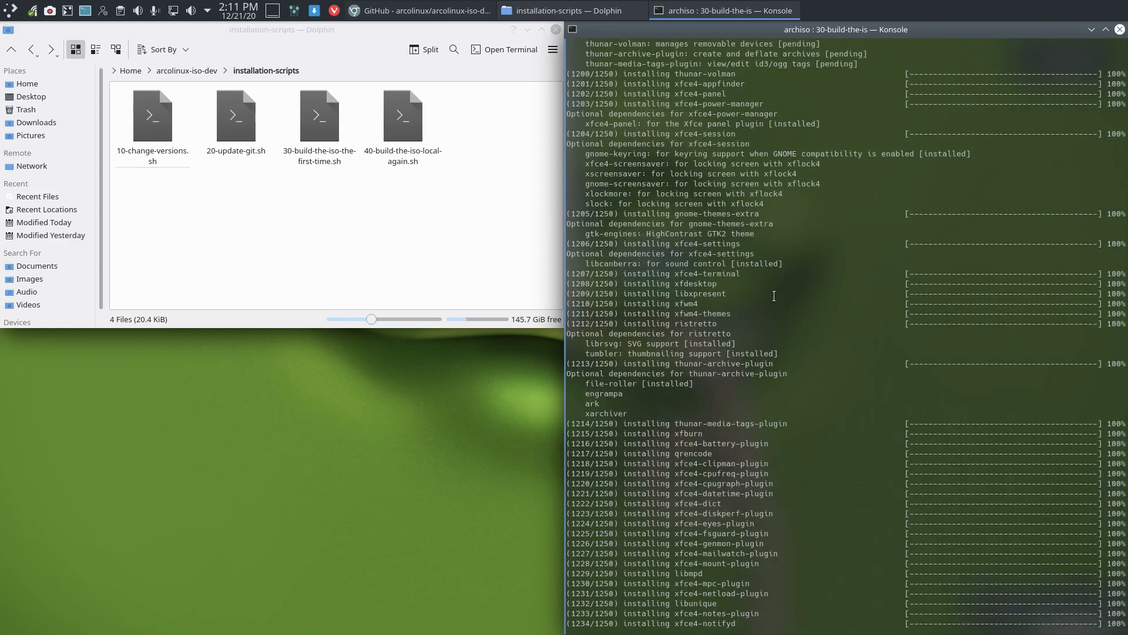
scroll(774, 295, down, 15)
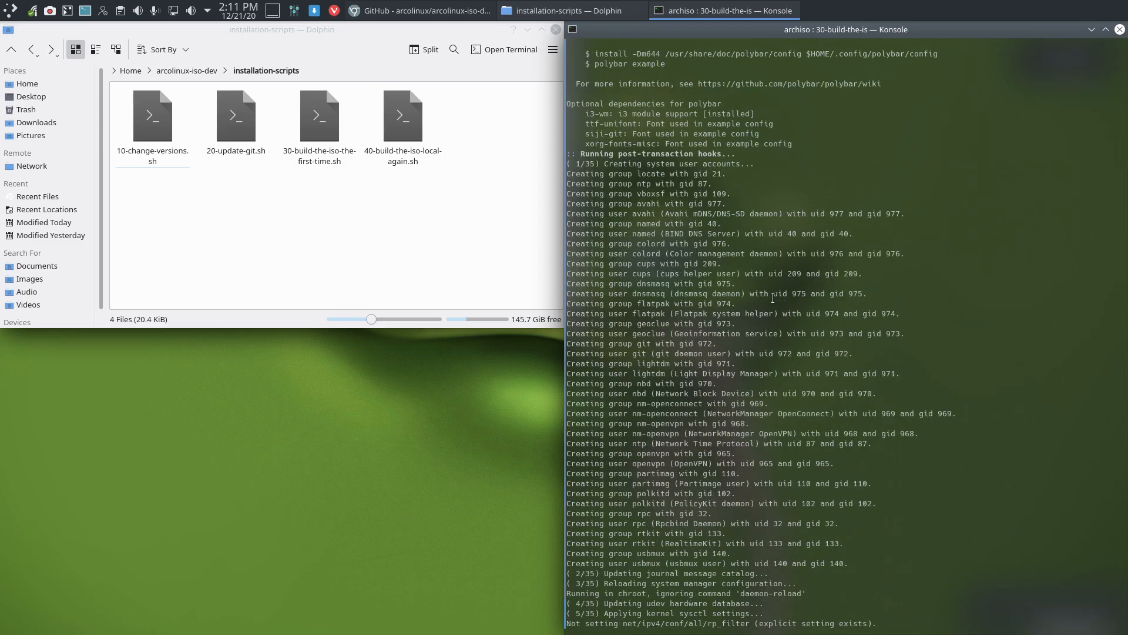
scroll(775, 297, down, 15)
scroll(774, 298, down, 10)
scroll(774, 298, down, 10)
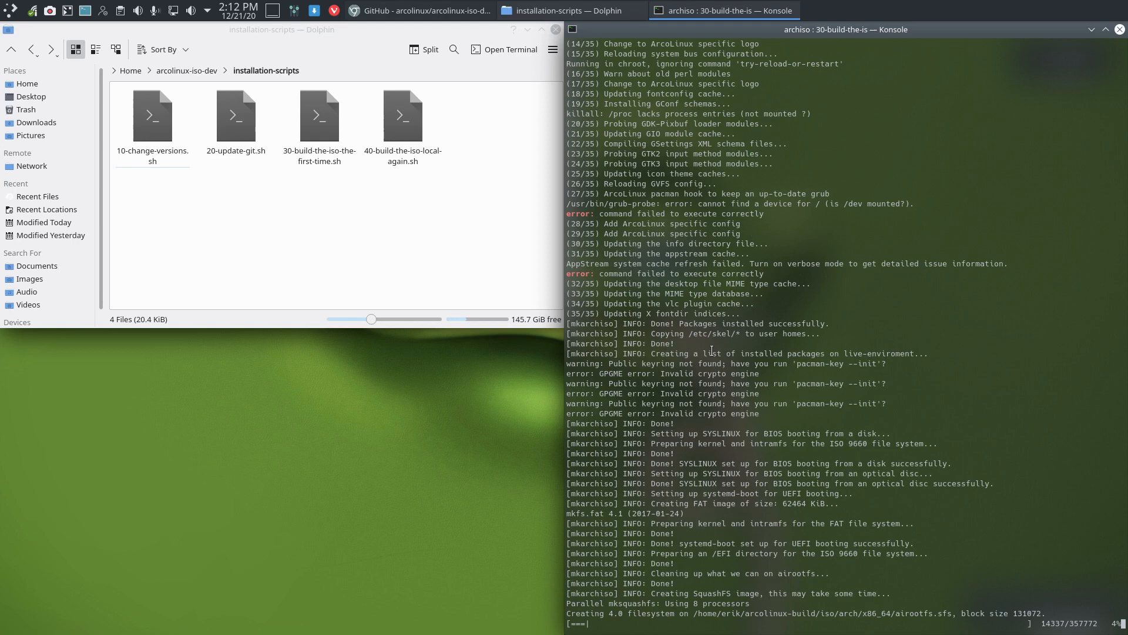
right_click(50, 15)
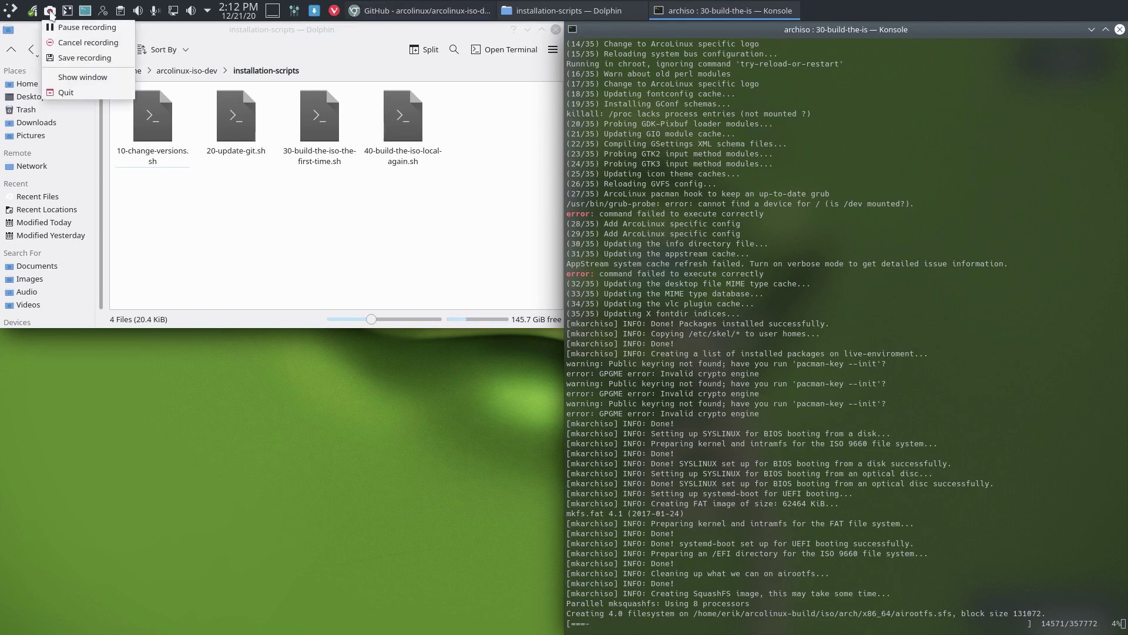
click(74, 32)
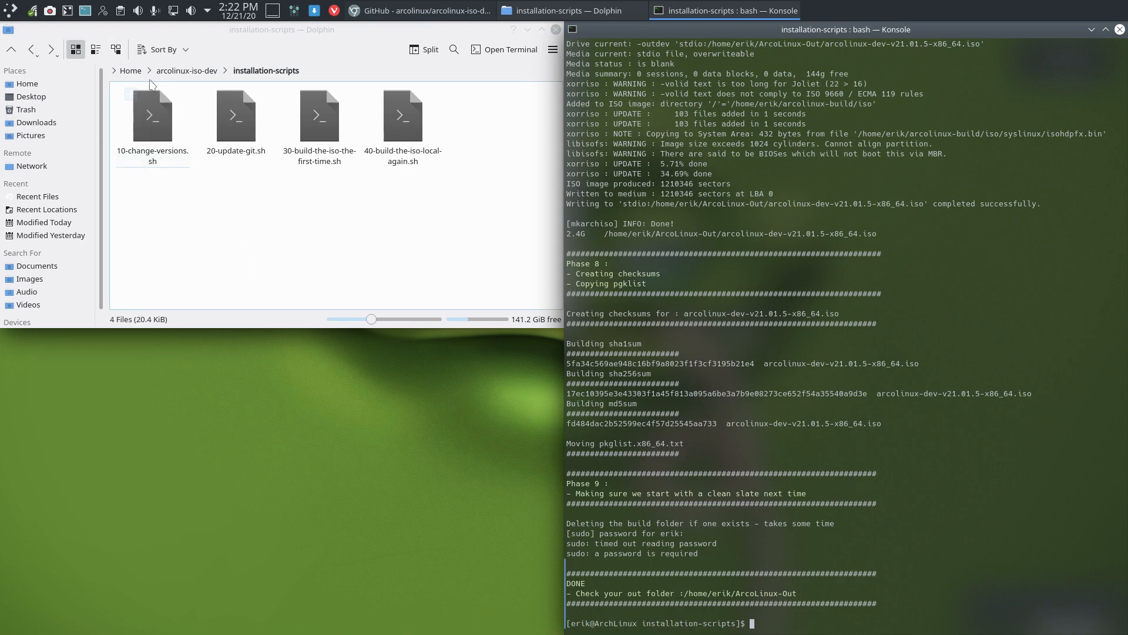
- View ArcoLinux-Out's .pkglist.txt file in Kate
click(131, 70)
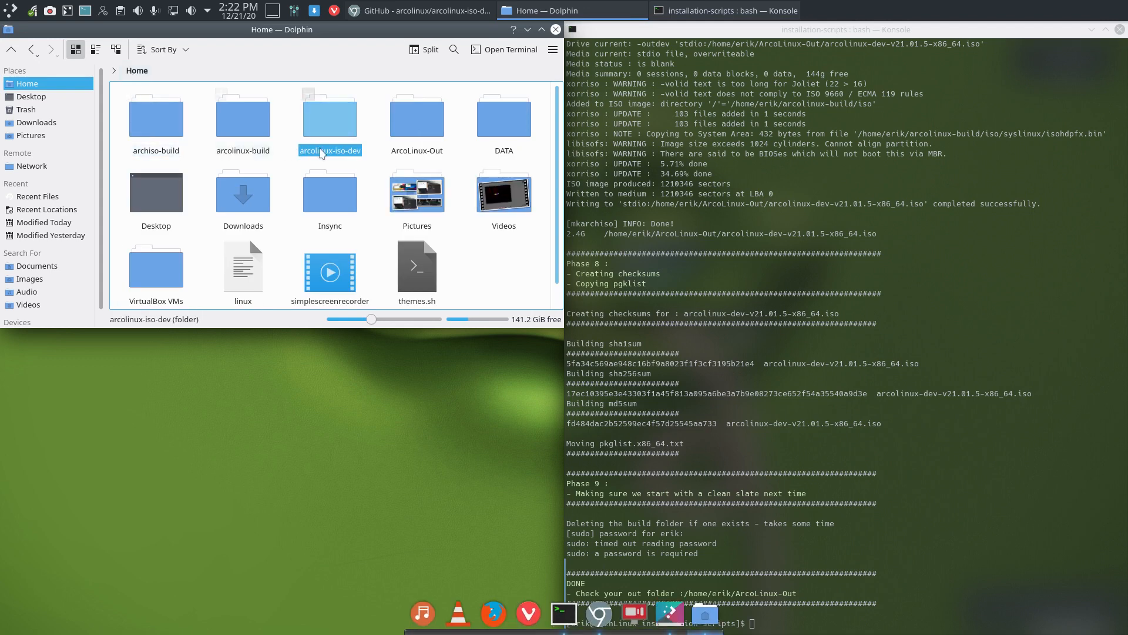
click(426, 133)
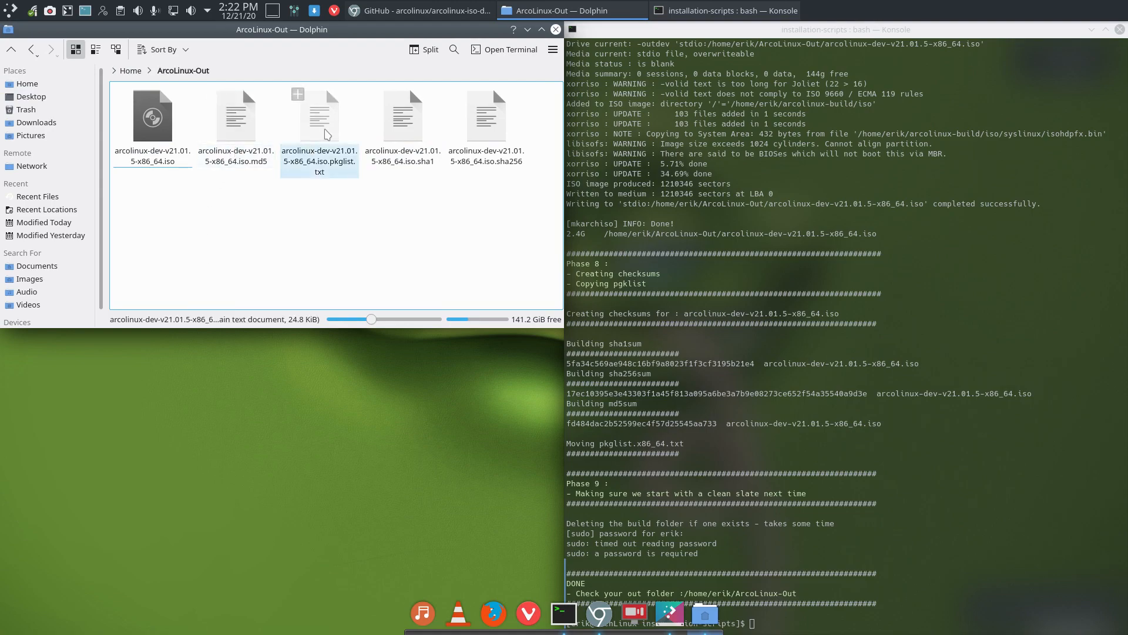
click(325, 133)
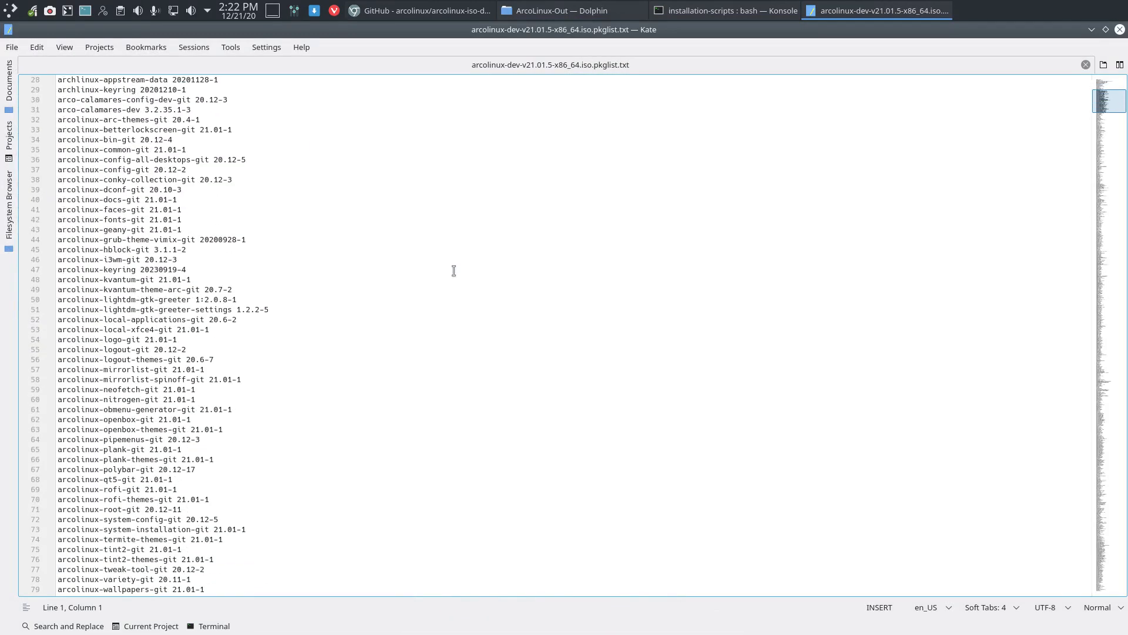
scroll(453, 271, down, 20)
scroll(454, 271, down, 20)
scroll(454, 271, down, 20)
scroll(454, 271, down, 20)
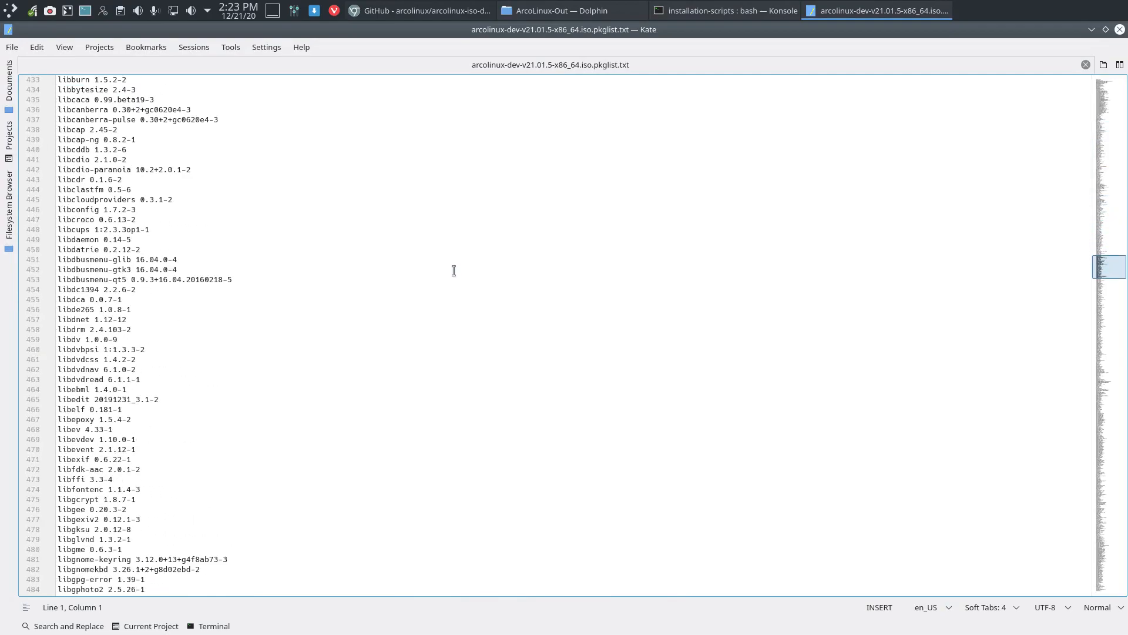
scroll(454, 271, down, 20)
scroll(454, 271, down, 20)
scroll(454, 271, down, 20)
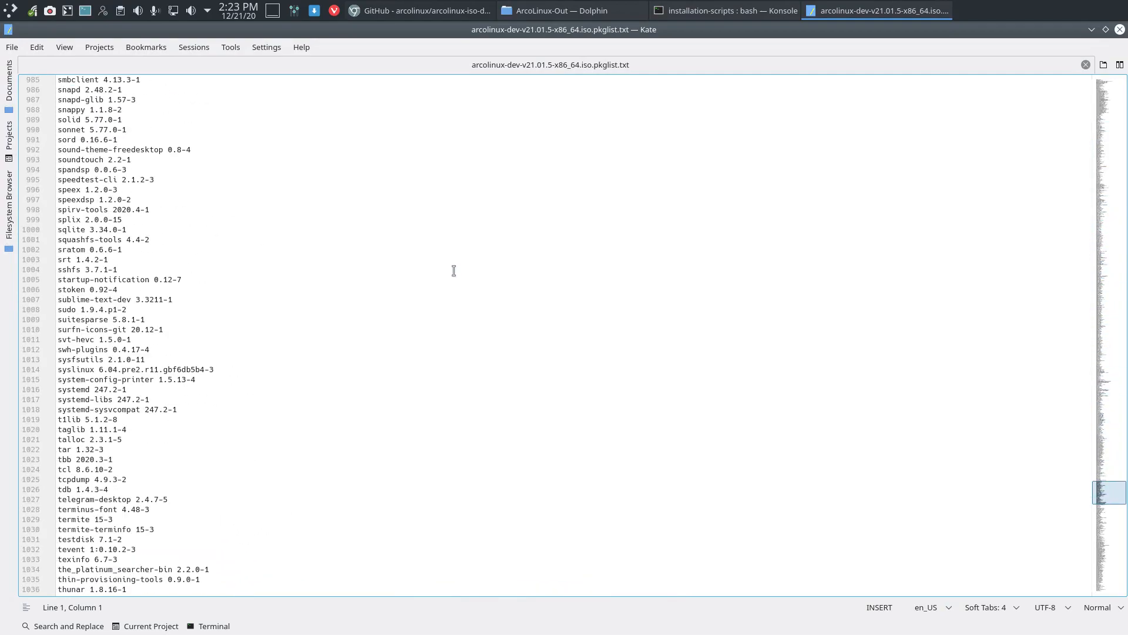
scroll(454, 270, down, 20)
scroll(454, 270, down, 20)
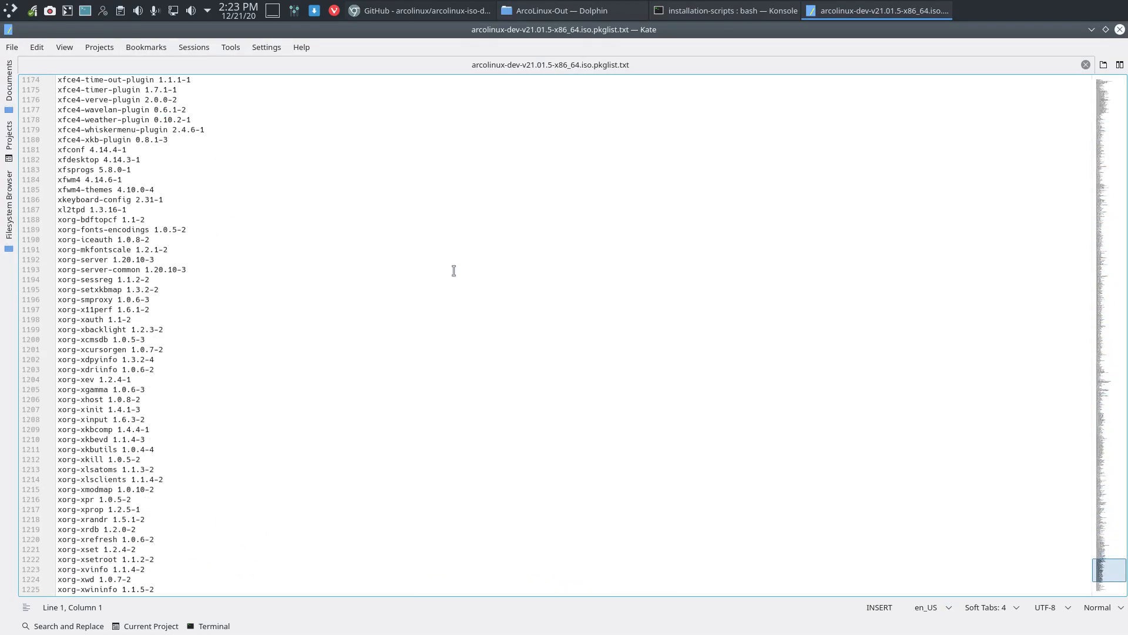
scroll(454, 270, down, 9)
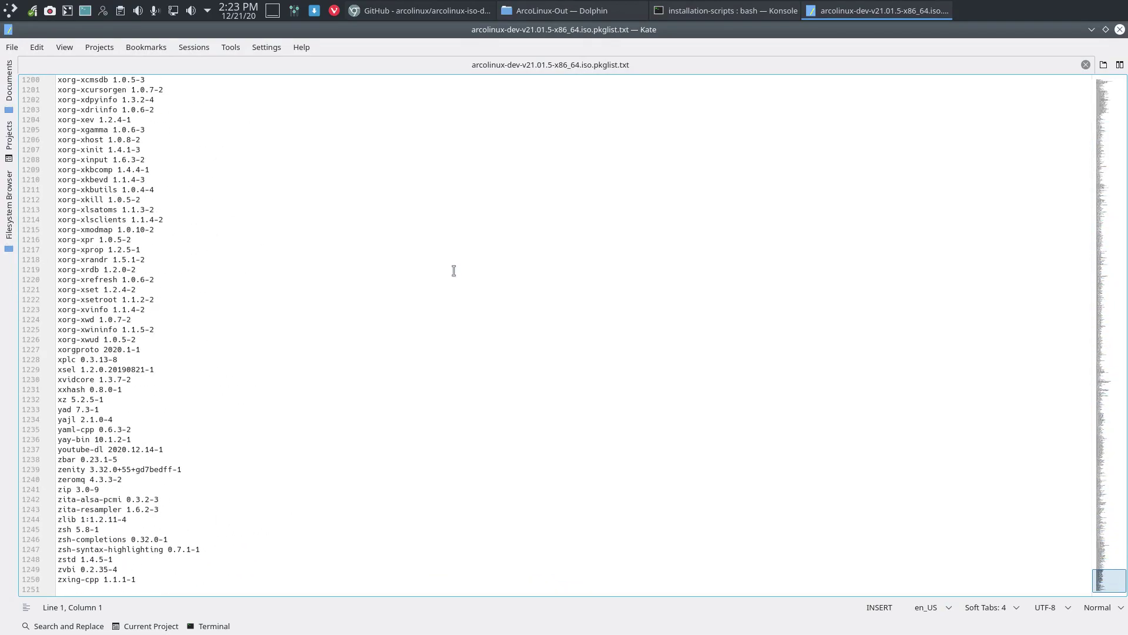
- Close Kate after viewing the ~1,250-entry package list, returning to the ArcoLinux-Out folder
click(1120, 29)
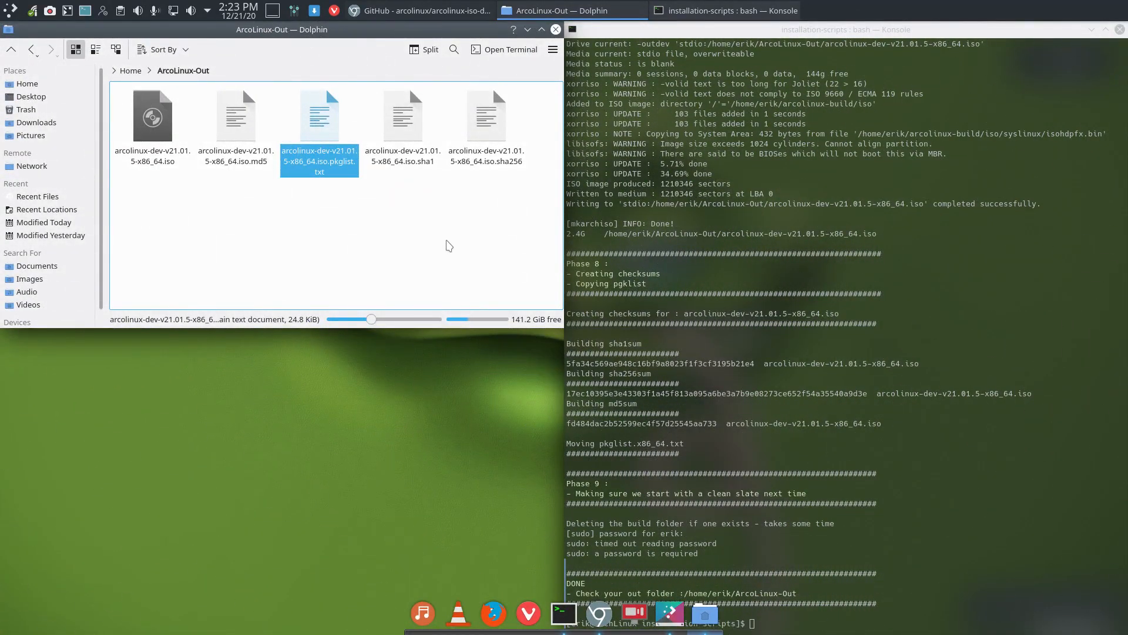